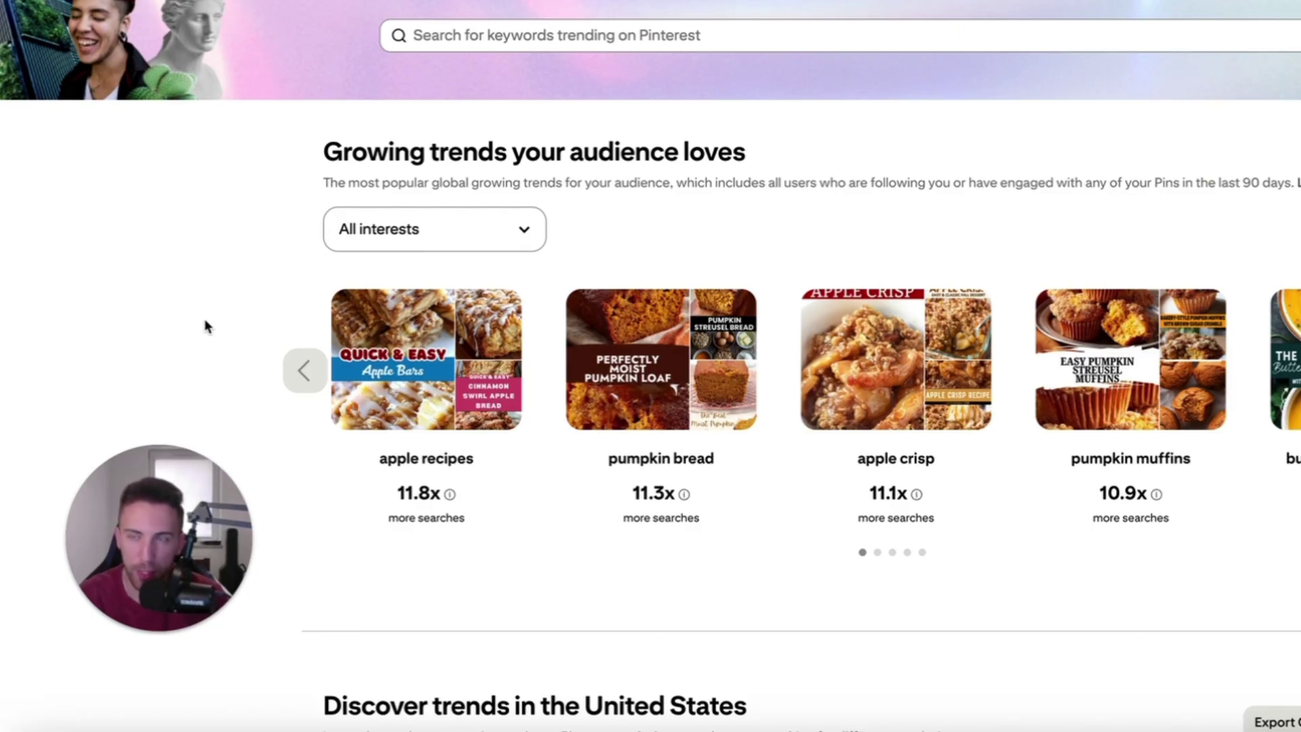
# - Scroll down to the 'Discover trends in the United States' keyword table, led by fall nails
pyautogui.scroll(-1, 212, 342)
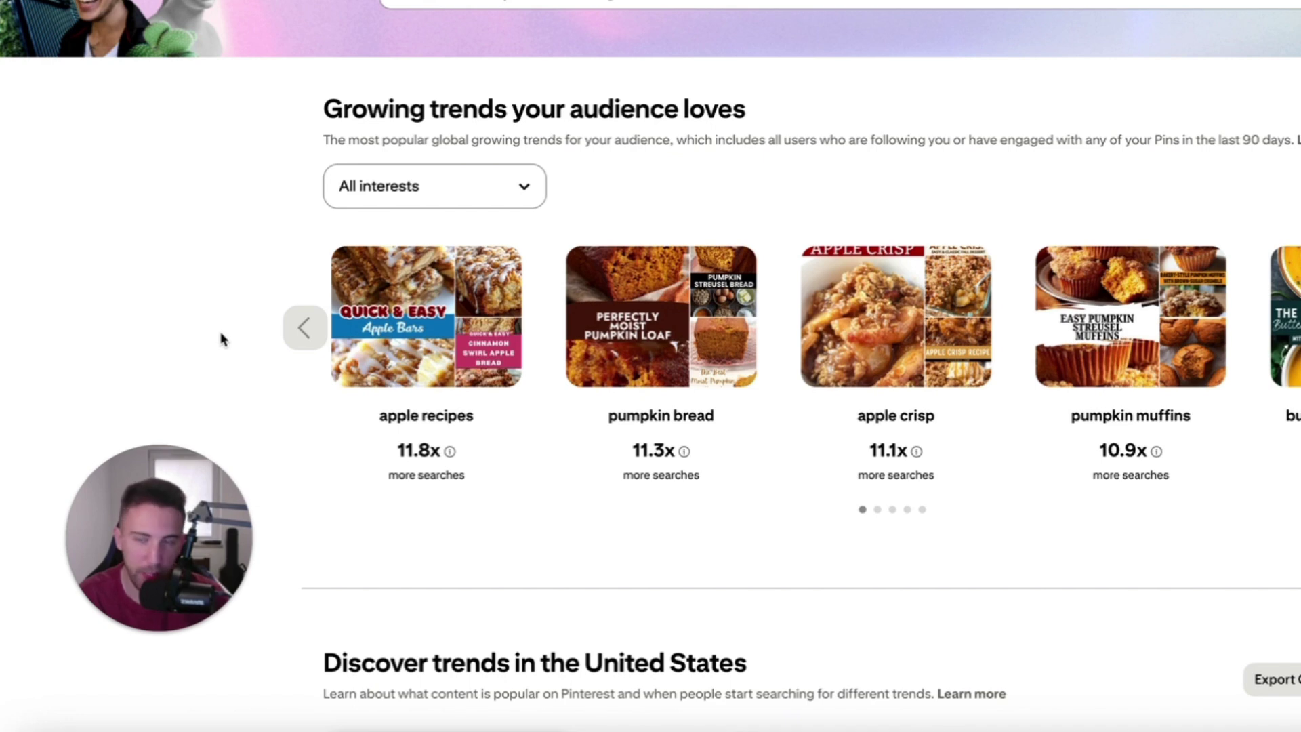
pyautogui.scroll(-1, 223, 339)
pyautogui.scroll(-8, 223, 339)
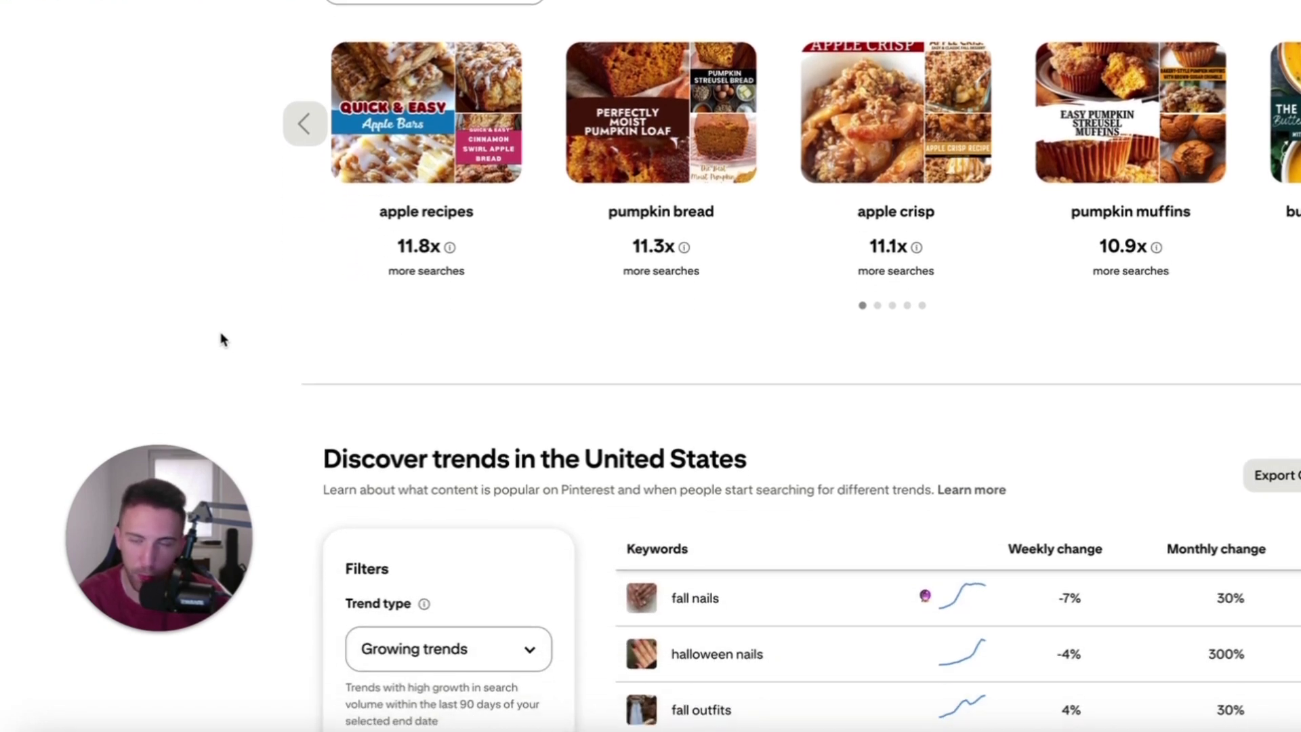
pyautogui.scroll(-3, 216, 332)
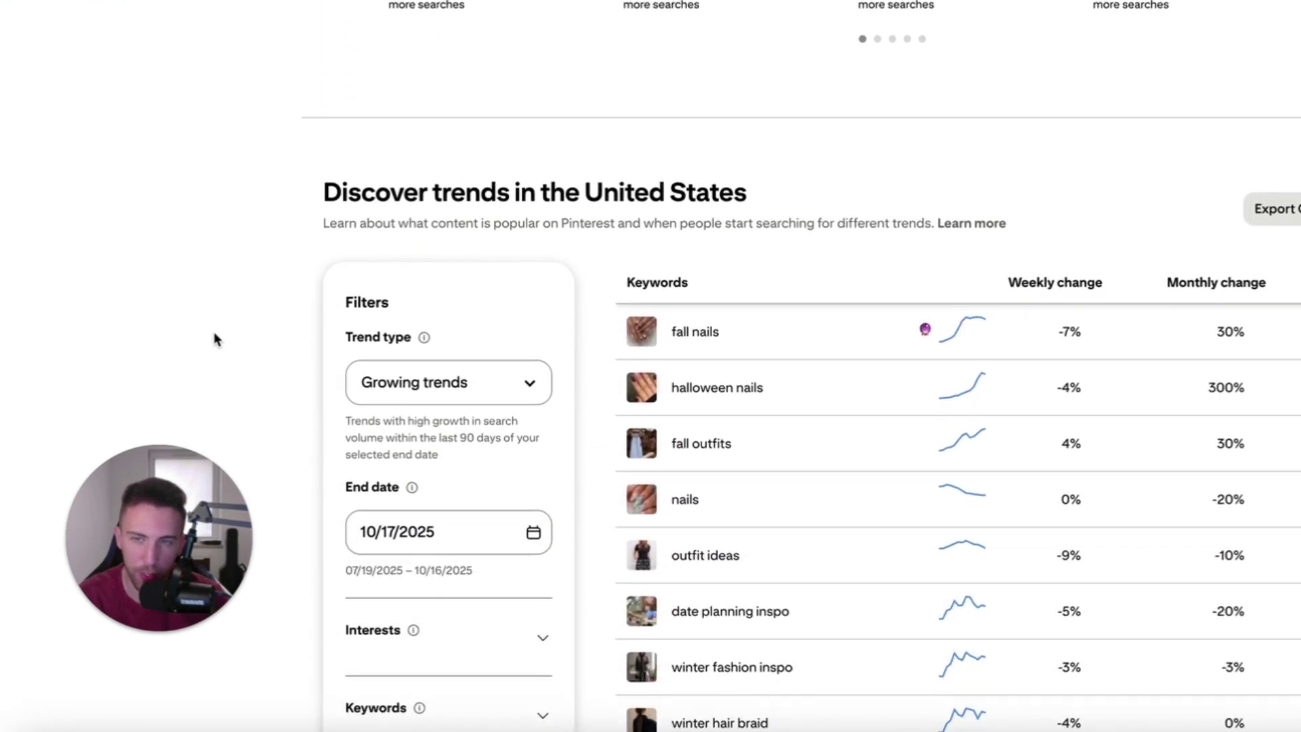
pyautogui.scroll(-1, 211, 305)
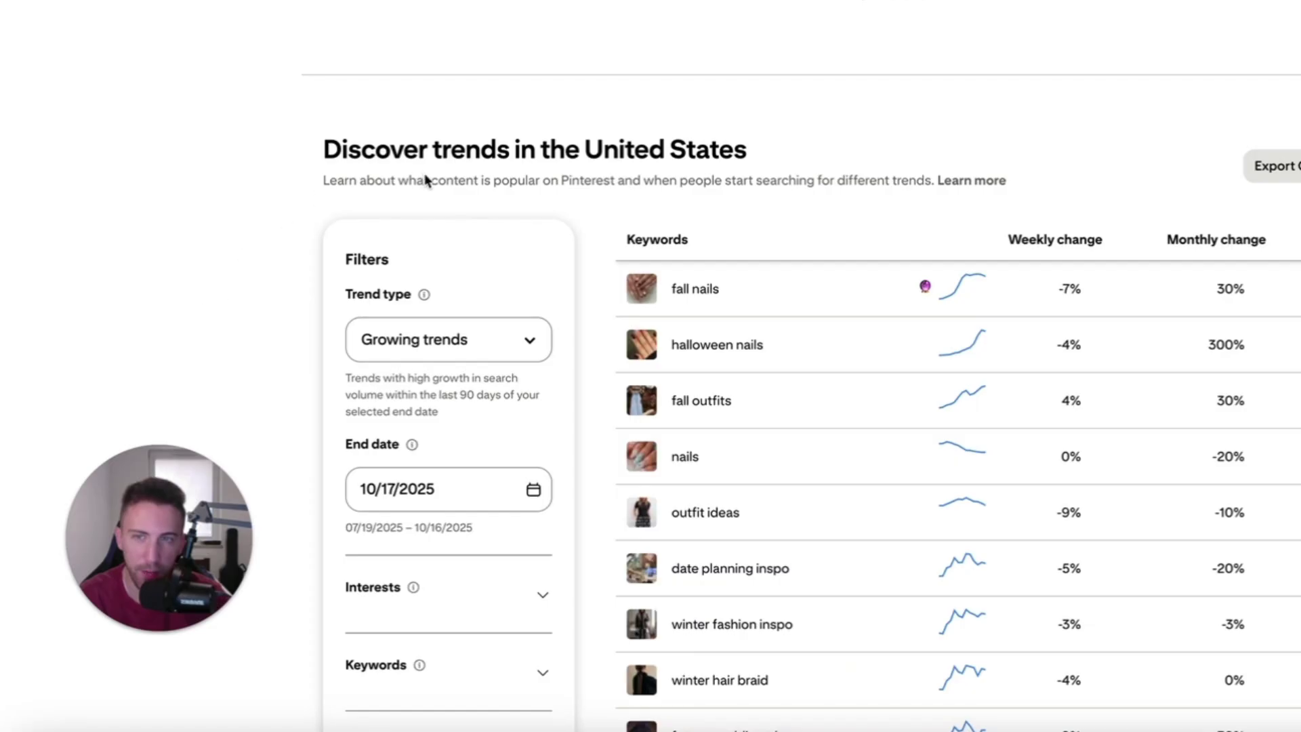
pyautogui.scroll(1, 284, 338)
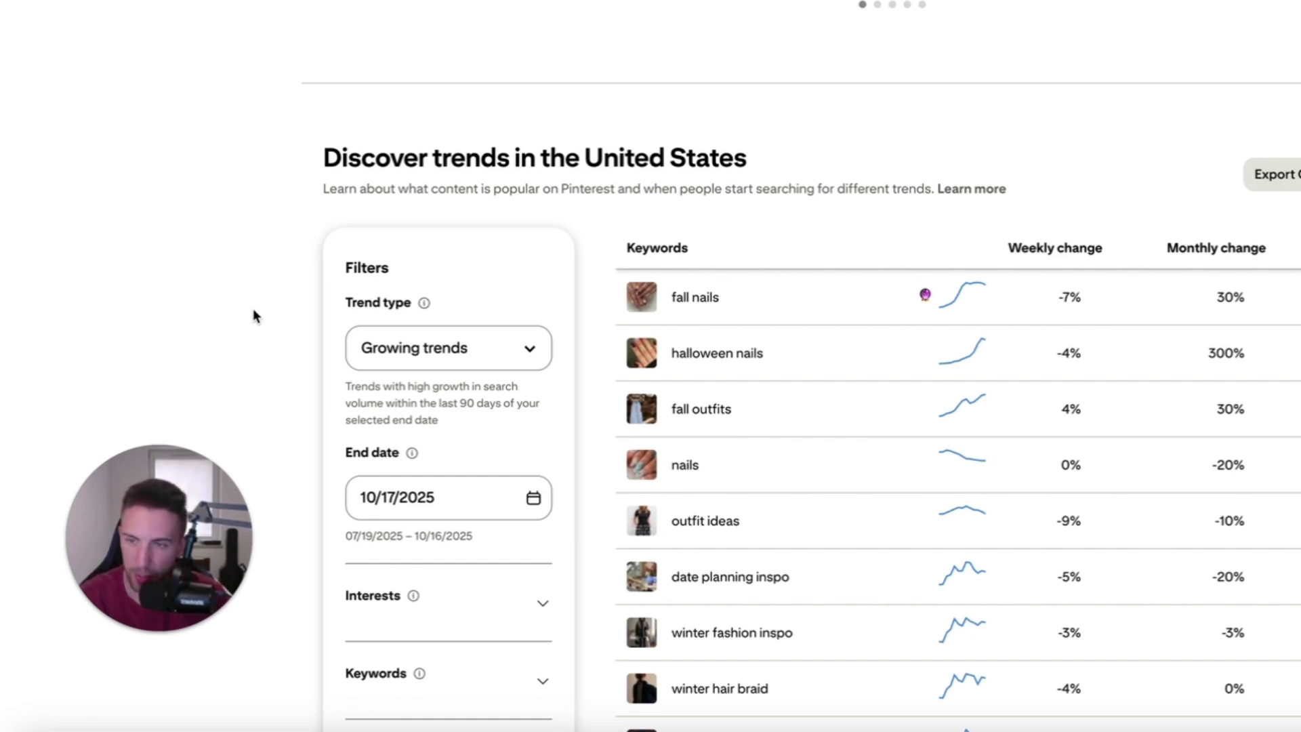
# - Switch the Trend type to 'Top monthly trends'
pyautogui.click(432, 354)
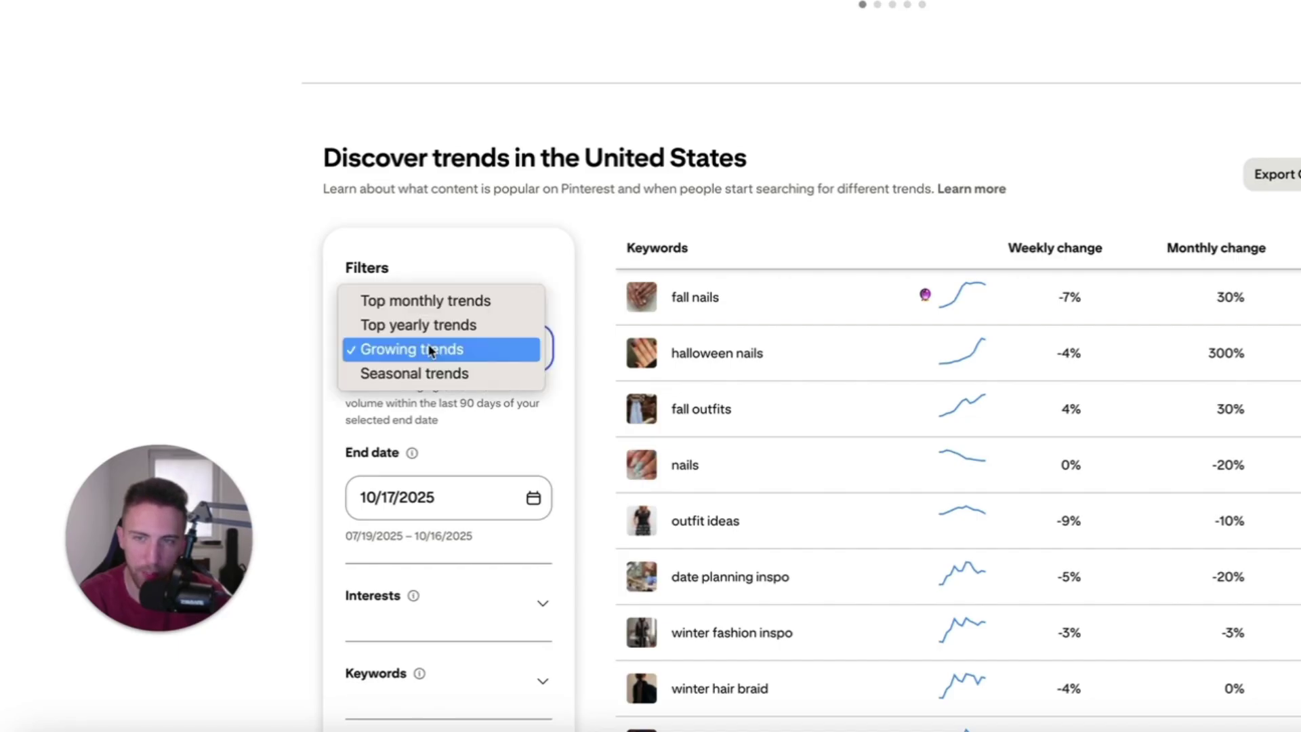
pyautogui.click(430, 302)
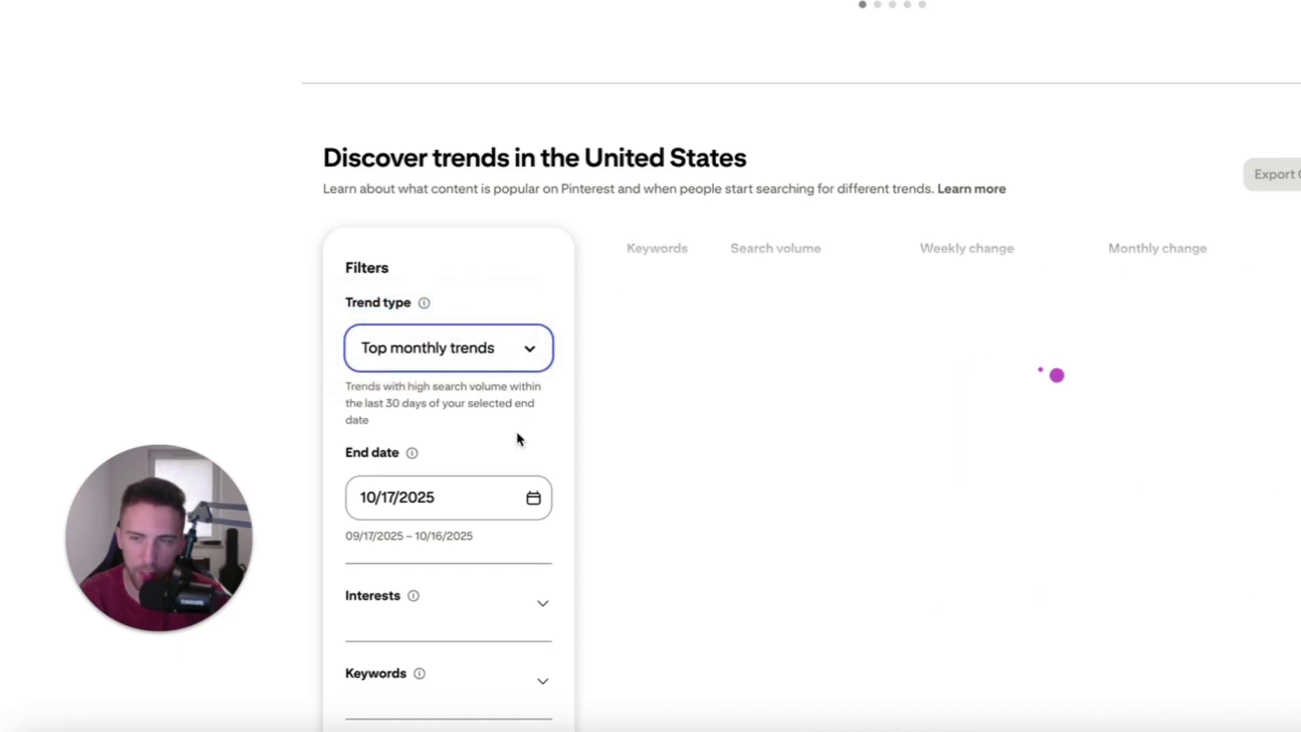
pyautogui.scroll(-1, 513, 432)
# - Set the end date to 12/31/2024 by going back to December 2024 in the calendar
pyautogui.click(428, 458)
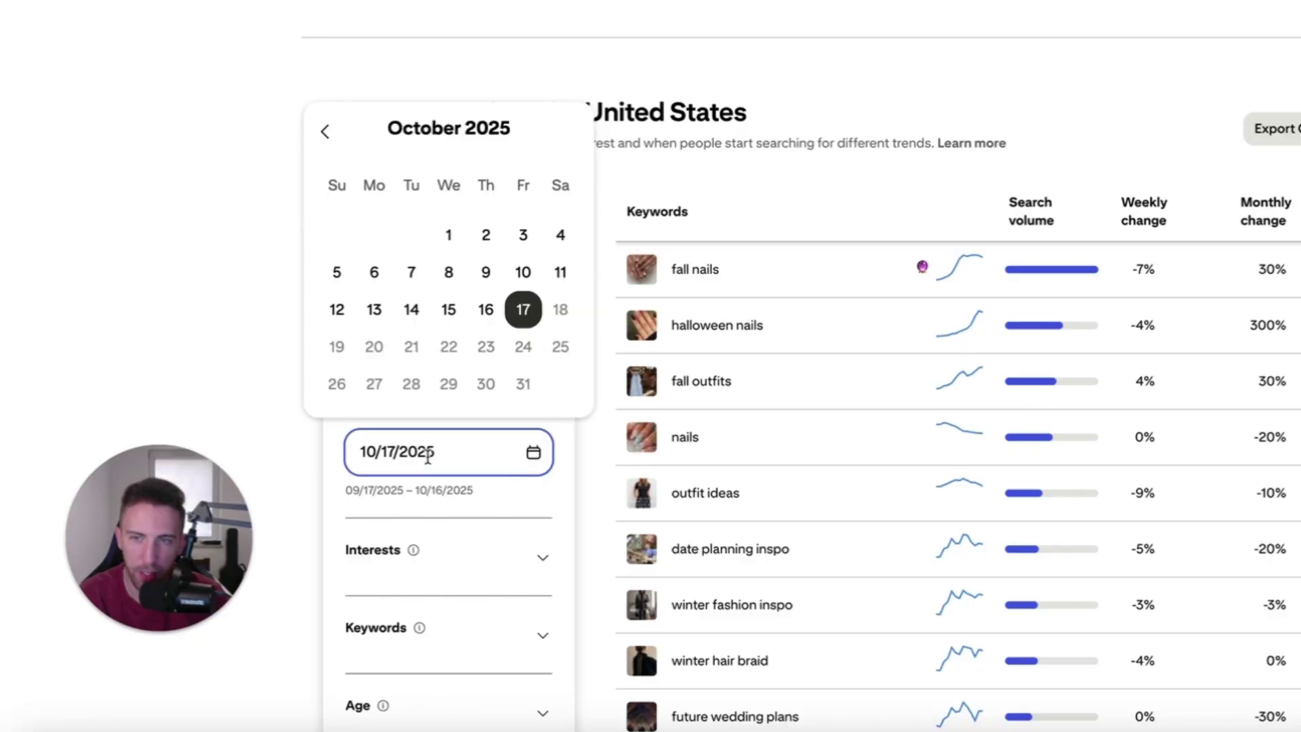
pyautogui.click(325, 131)
pyautogui.click(326, 132)
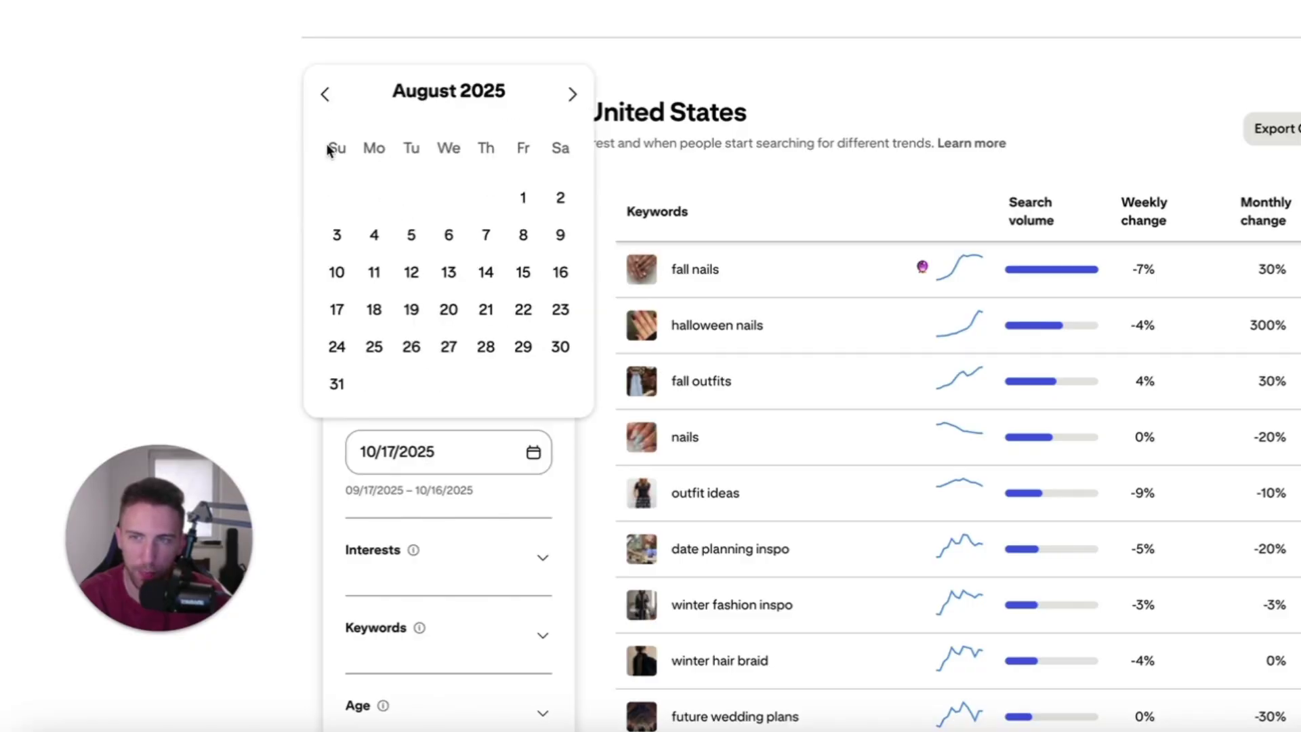
pyautogui.click(327, 95)
pyautogui.click(328, 130)
pyautogui.click(329, 130)
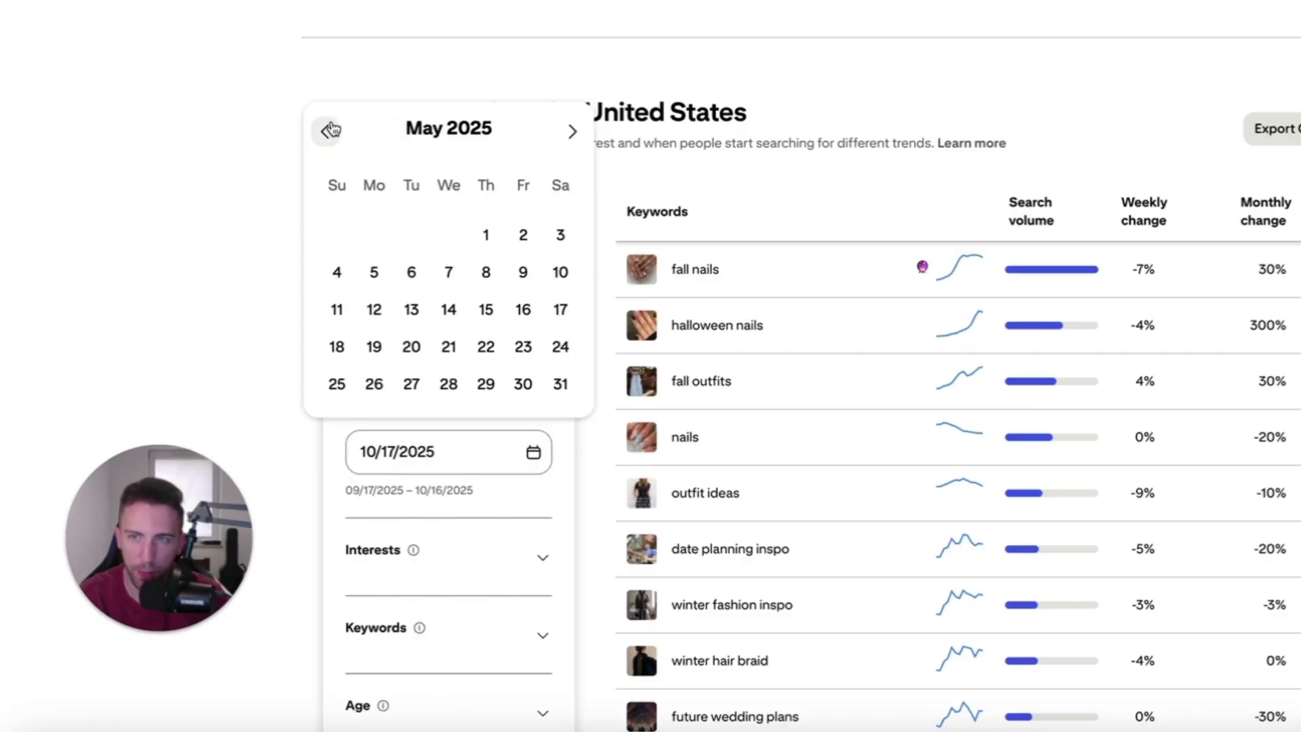
pyautogui.click(330, 130)
pyautogui.click(328, 129)
pyautogui.click(327, 90)
pyautogui.click(328, 132)
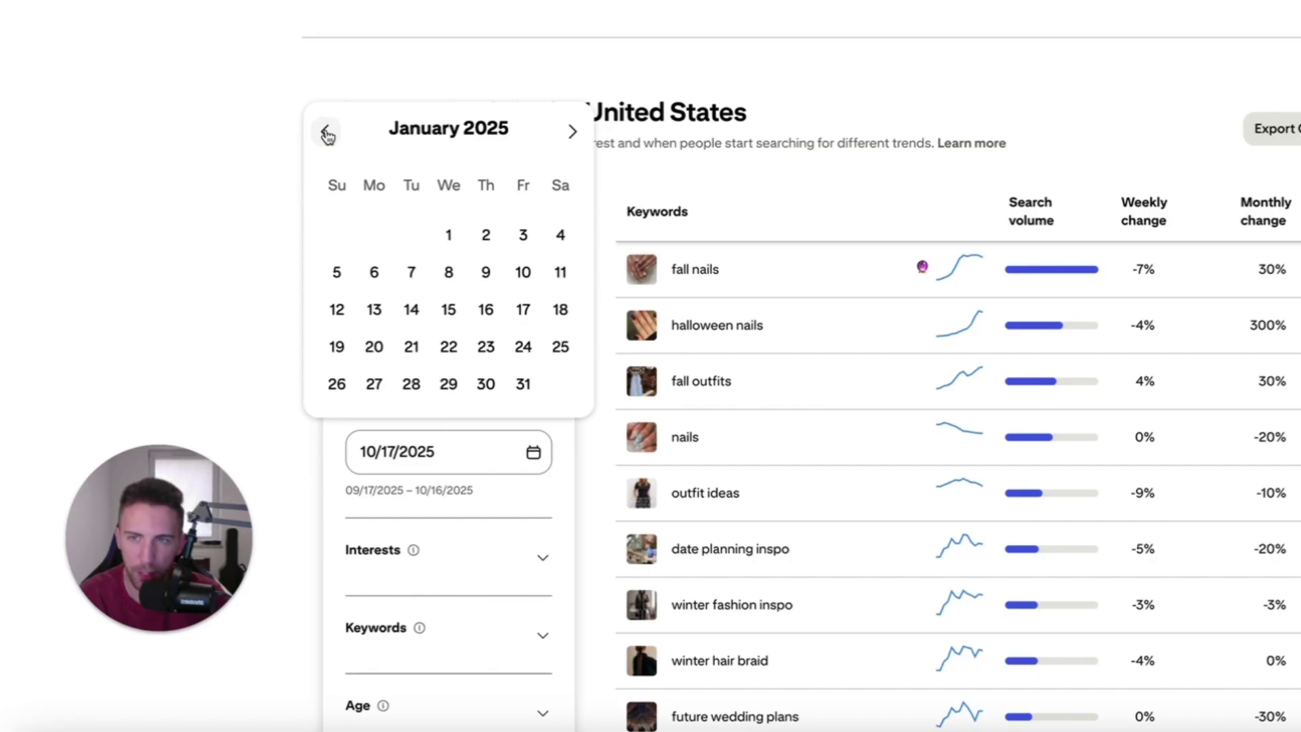
pyautogui.click(327, 132)
pyautogui.click(412, 382)
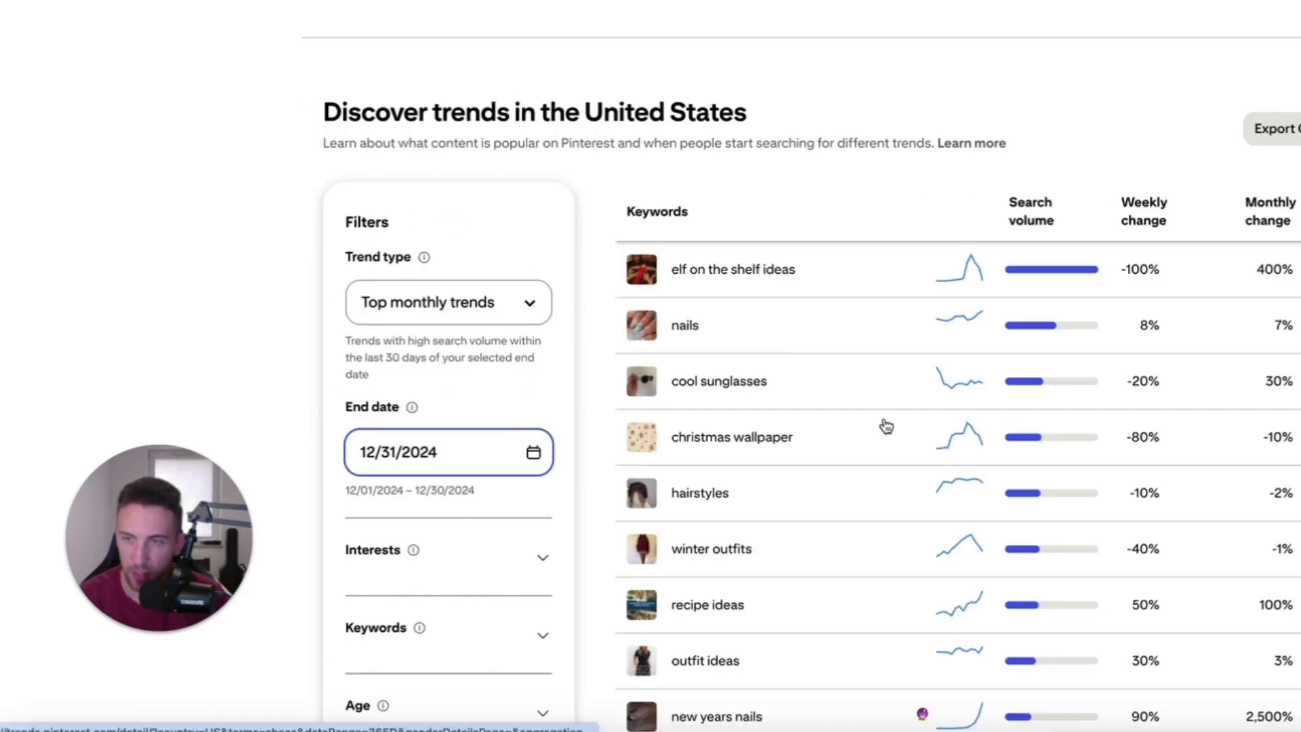
# - Browse the December 2024 top monthly keywords down to new years nails and 2025 vision board
pyautogui.scroll(-5, 886, 426)
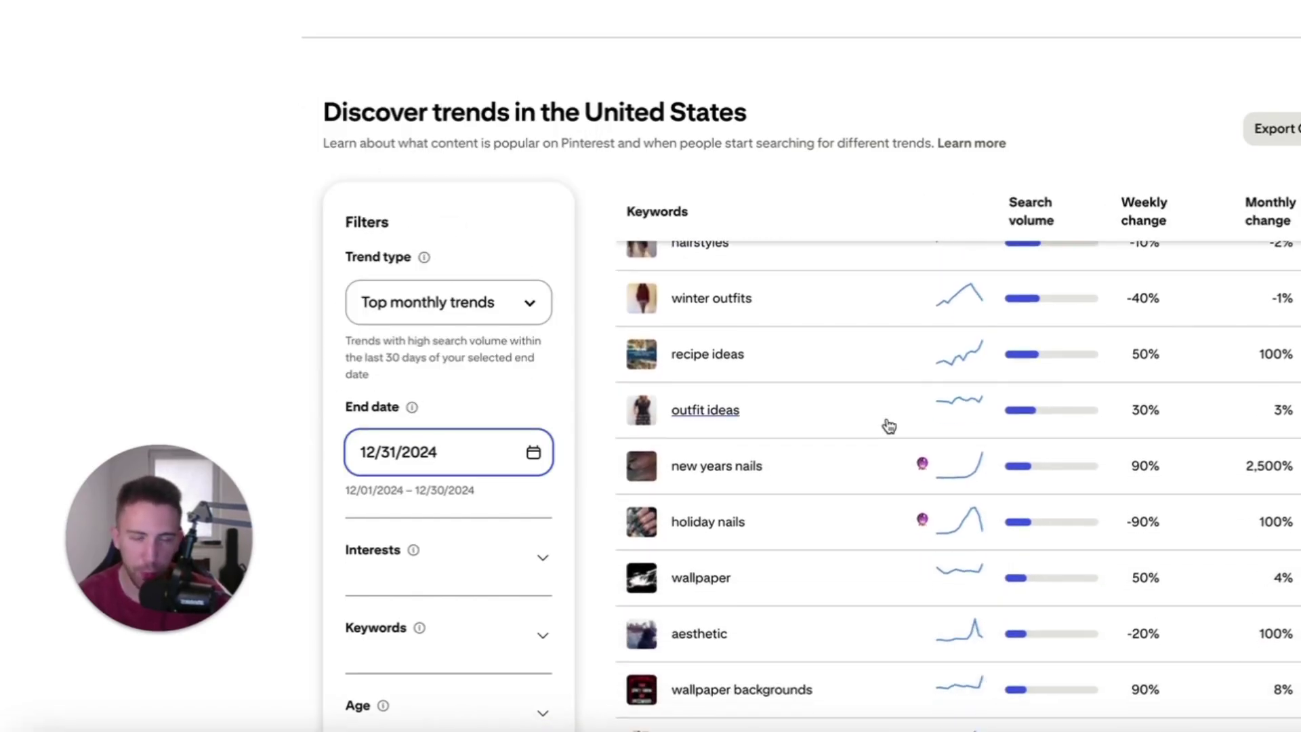
pyautogui.scroll(-7, 887, 425)
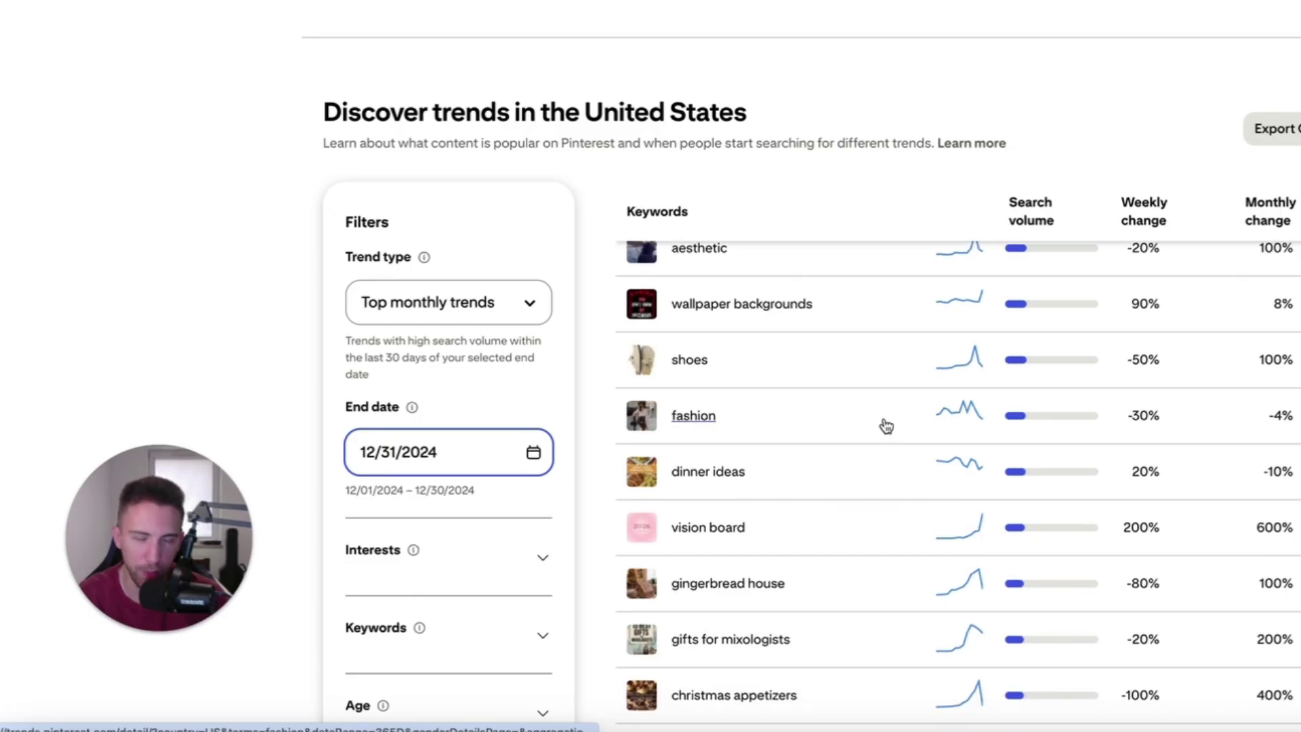
pyautogui.scroll(-2, 887, 426)
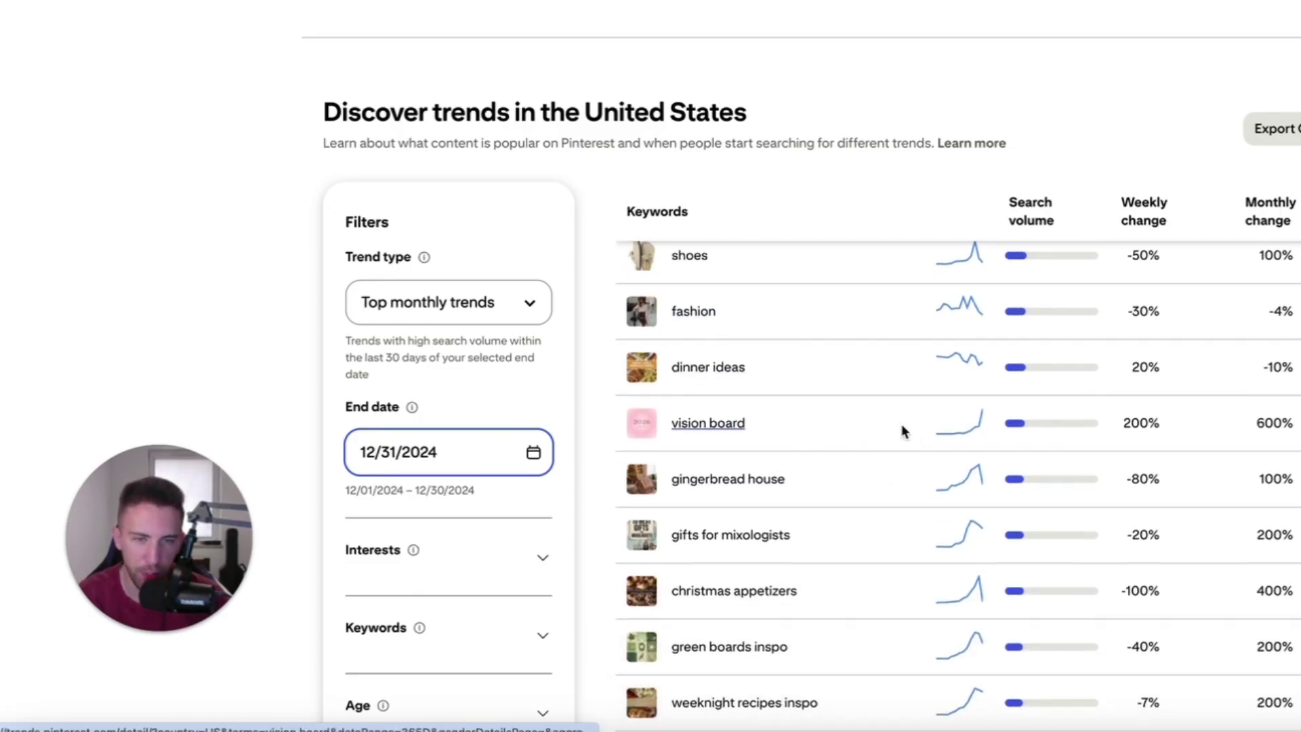
pyautogui.scroll(-8, 901, 425)
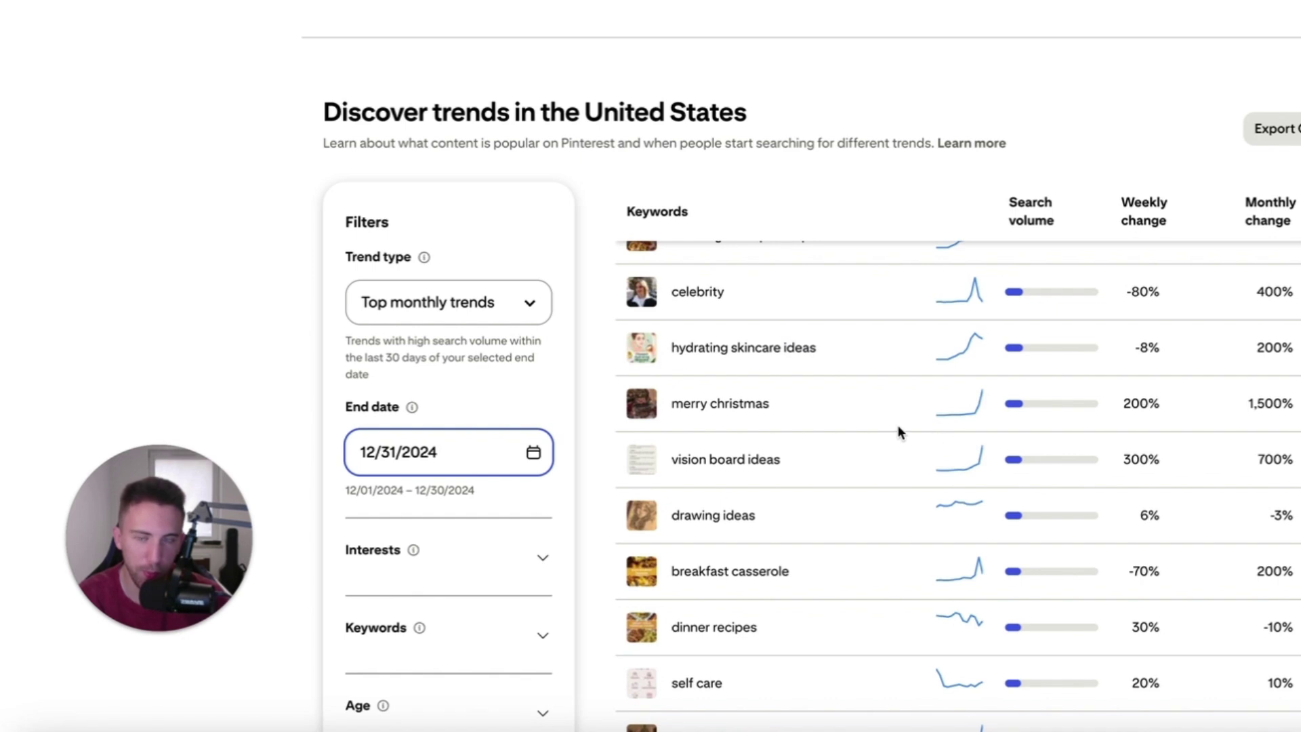
pyautogui.scroll(-1, 285, 347)
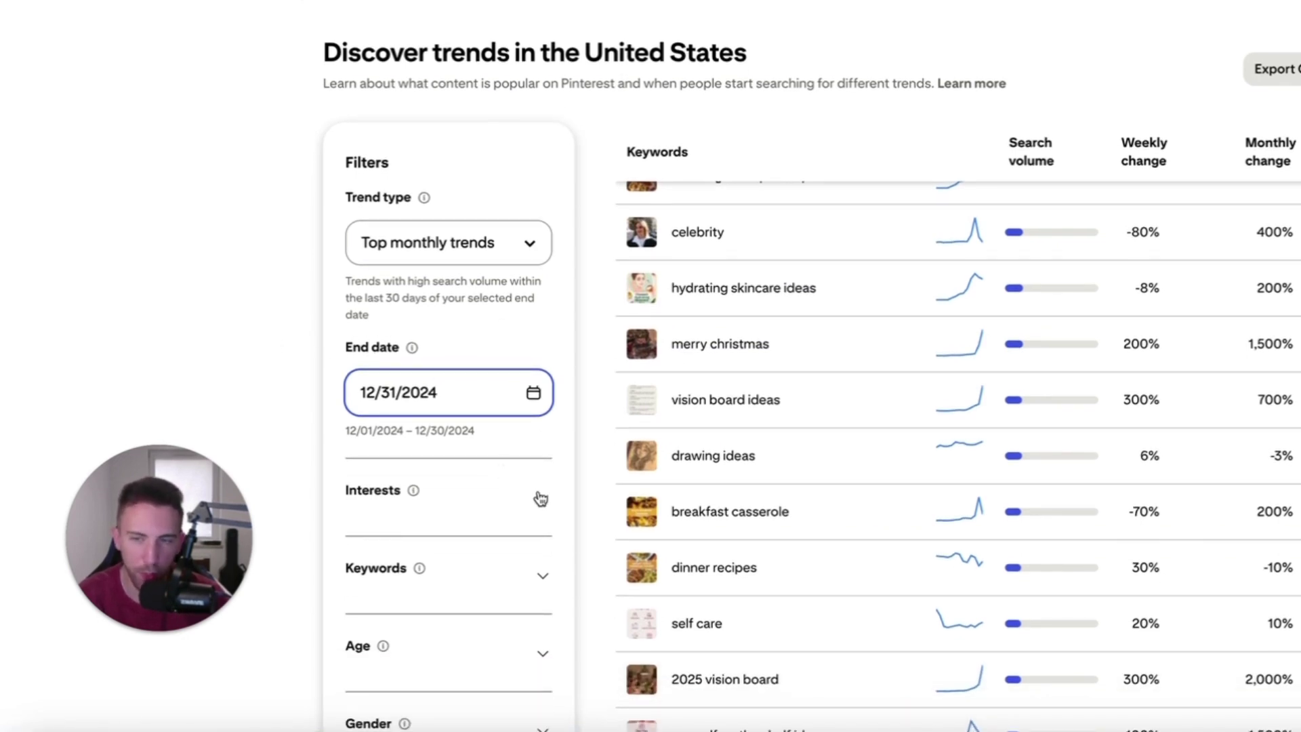
pyautogui.scroll(-1, 527, 496)
pyautogui.click(535, 486)
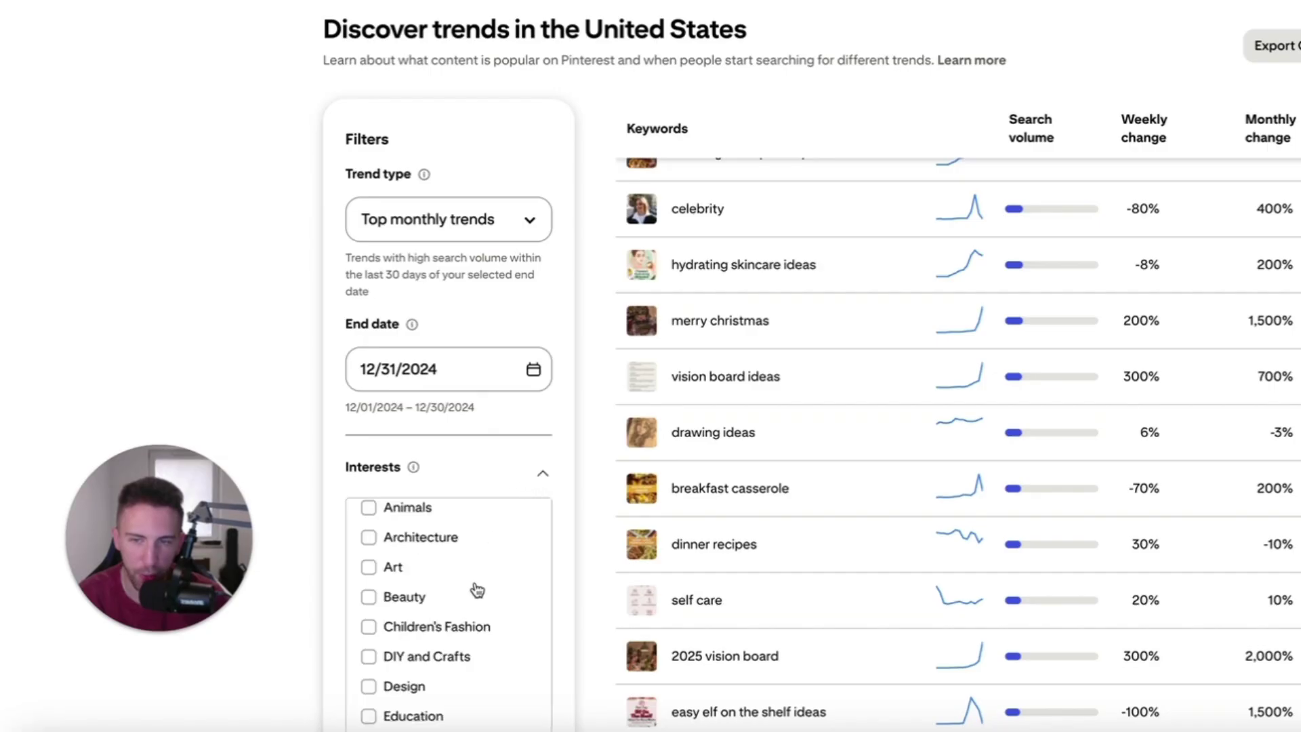
pyautogui.scroll(-5, 478, 589)
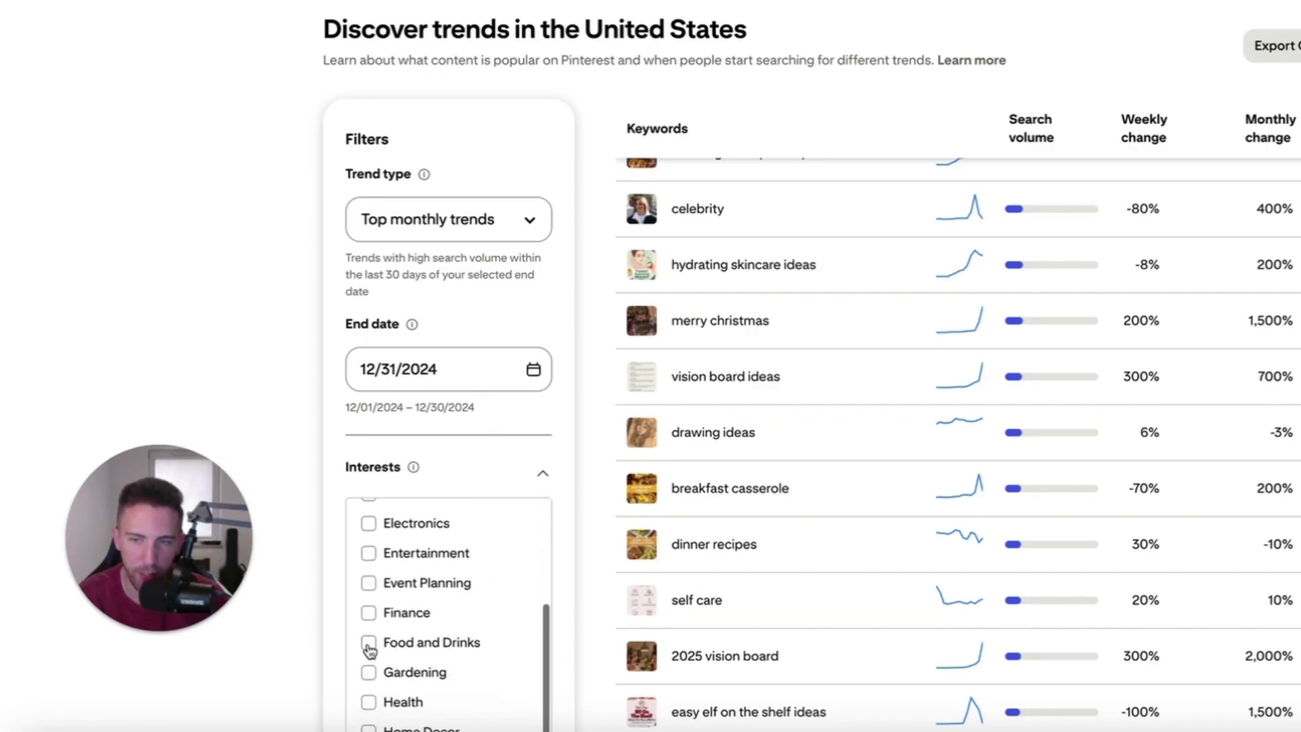
pyautogui.click(370, 644)
pyautogui.scroll(-1, 881, 260)
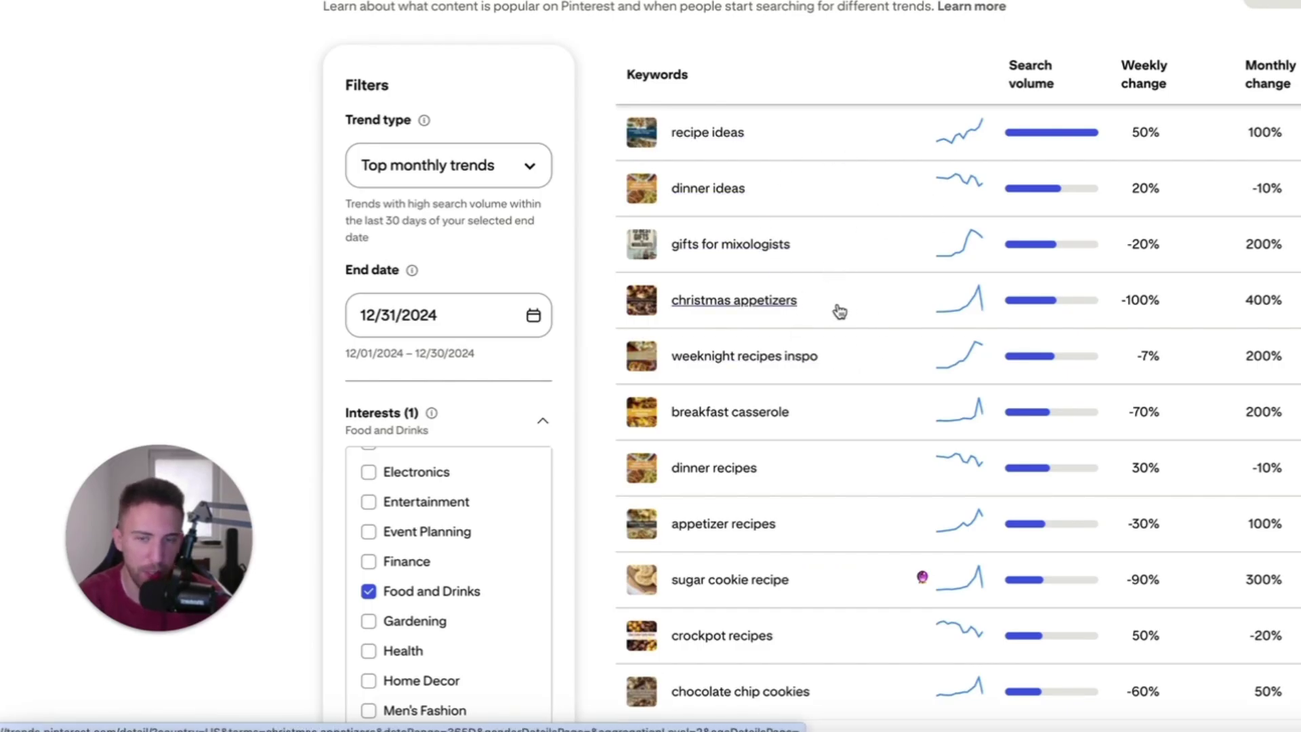
pyautogui.scroll(-2, 841, 312)
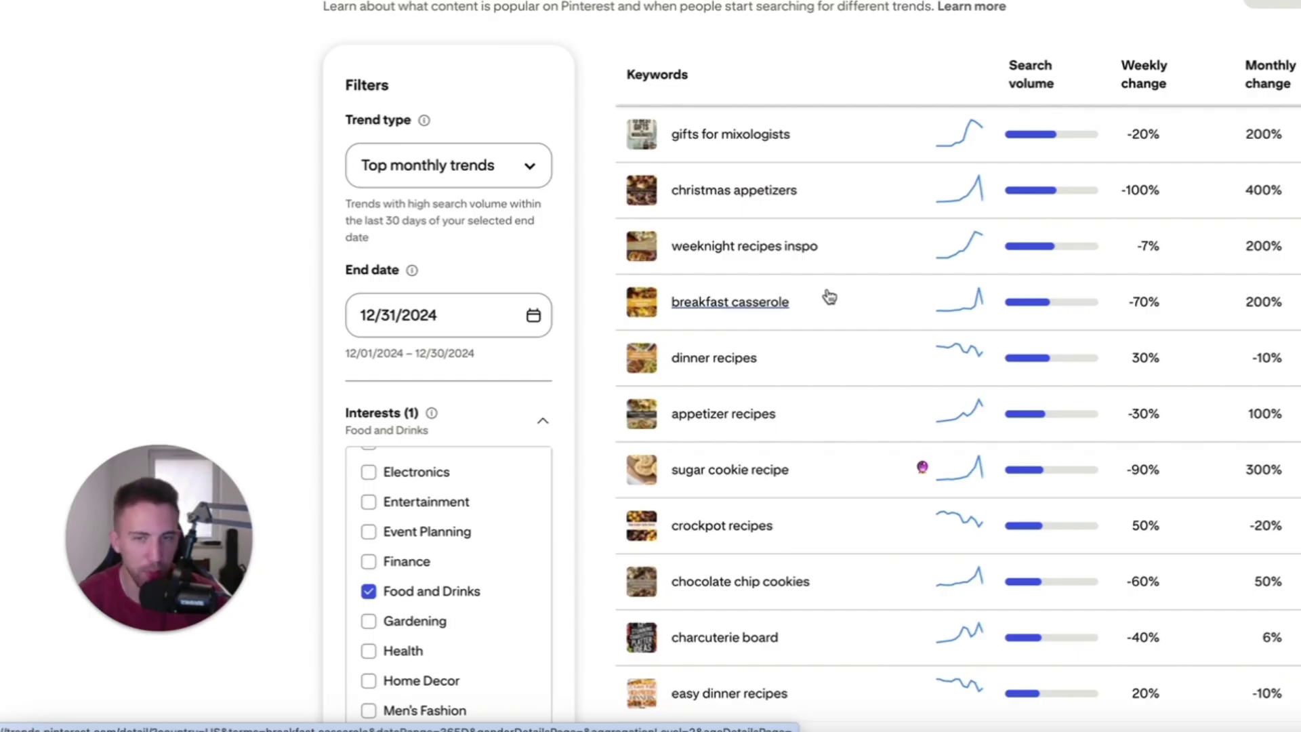
pyautogui.scroll(-1, 803, 405)
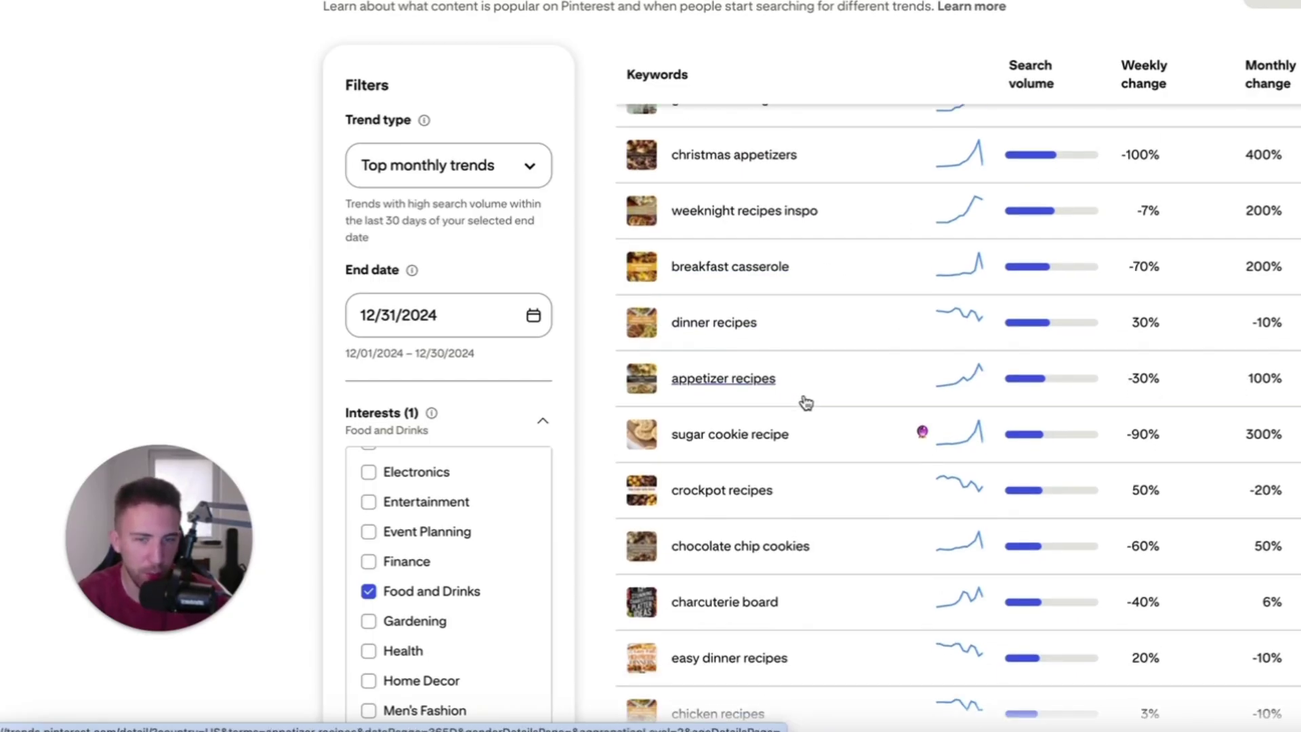
pyautogui.moveTo(924, 431)
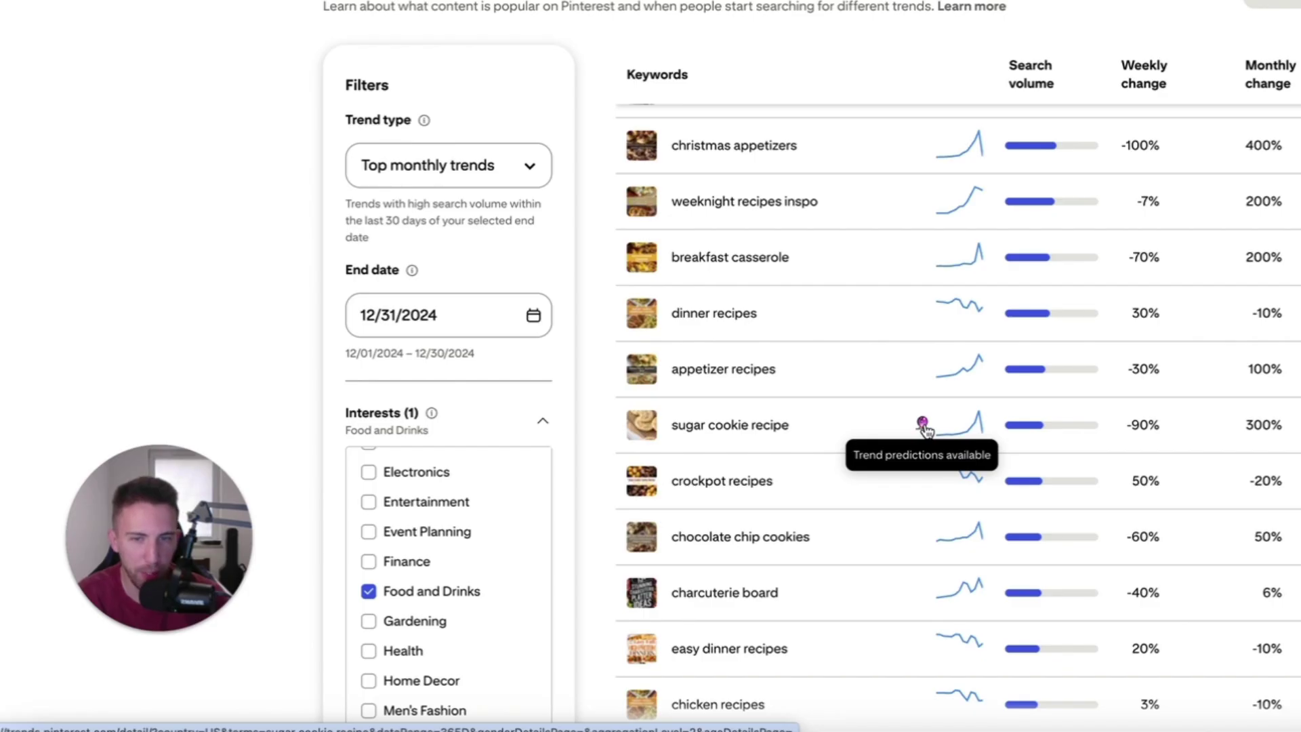
pyautogui.scroll(-1, 837, 465)
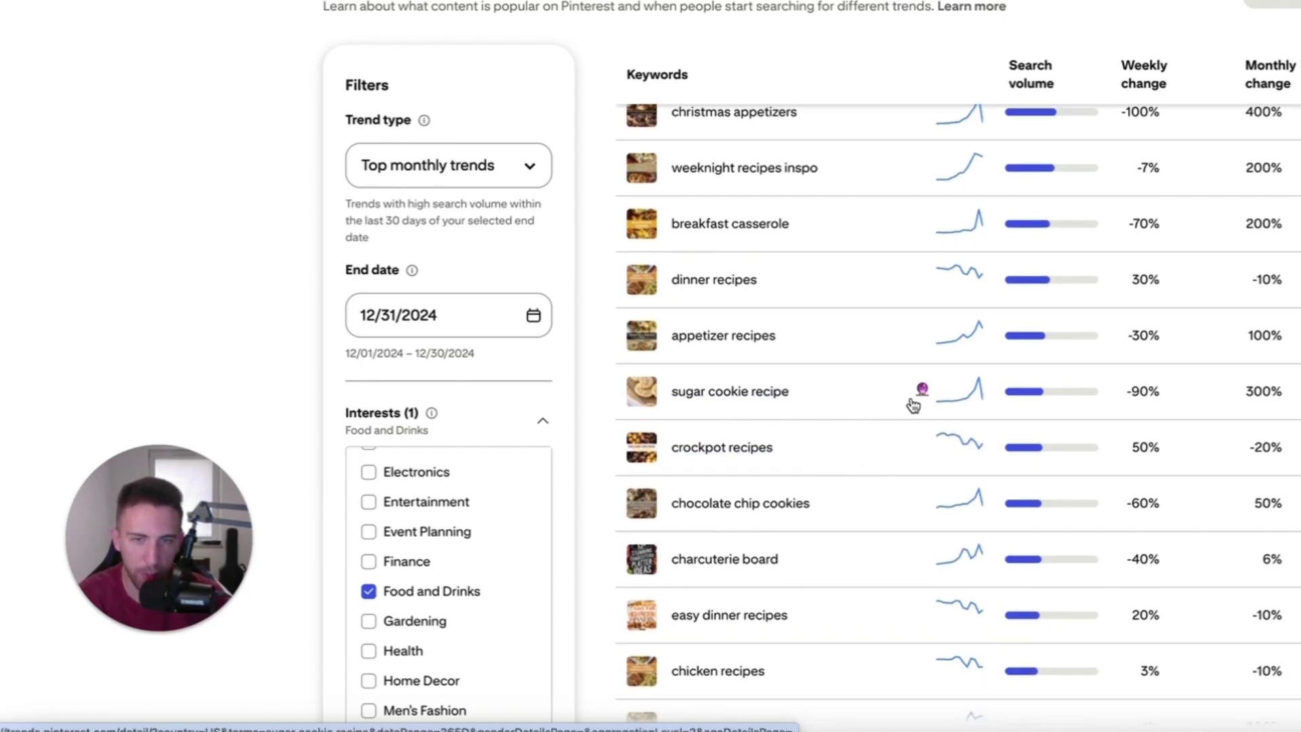
pyautogui.click(922, 391)
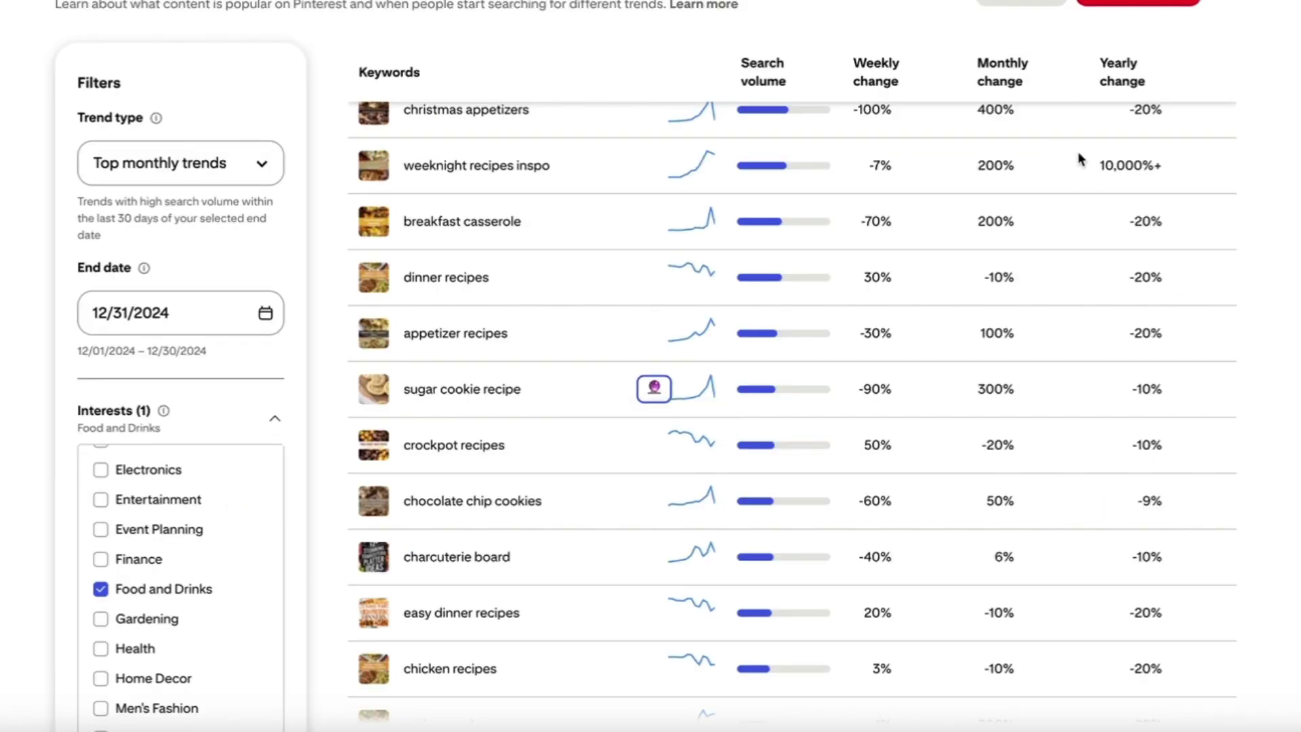
pyautogui.scroll(-3, 876, 349)
pyautogui.scroll(-6, 779, 373)
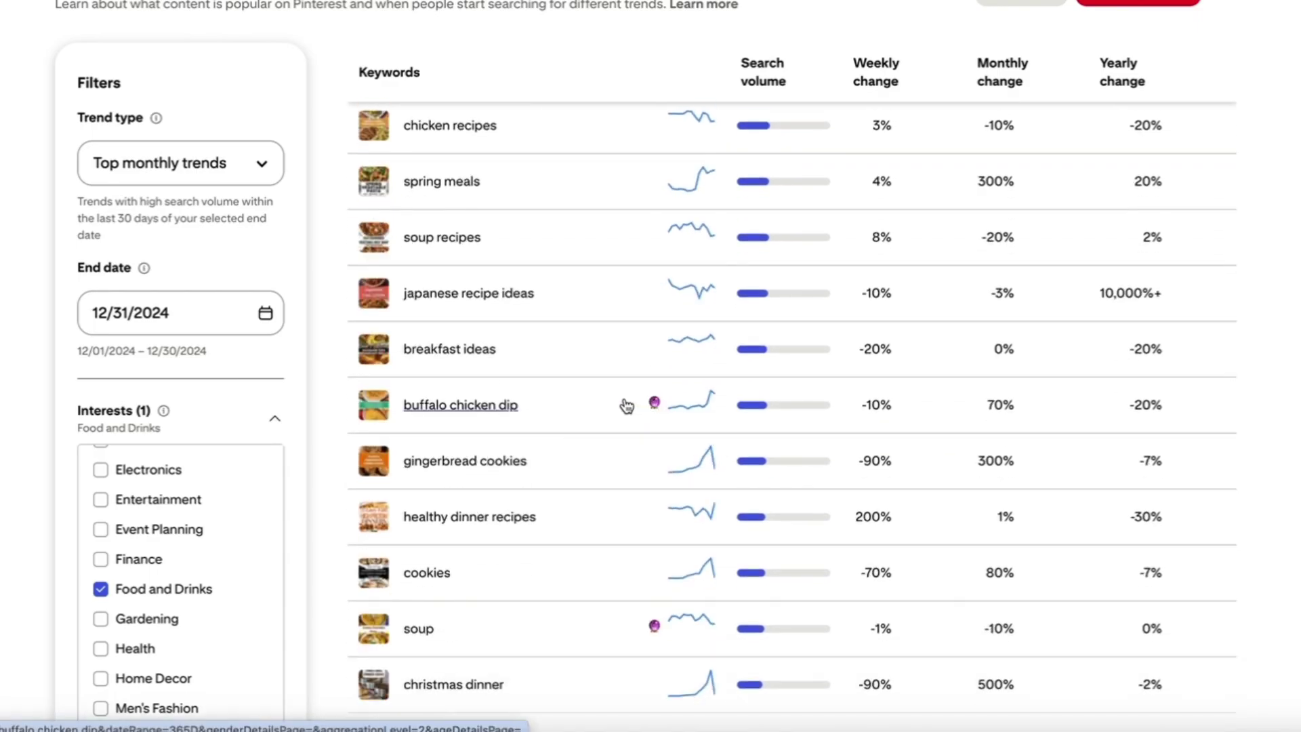
pyautogui.scroll(-2, 622, 407)
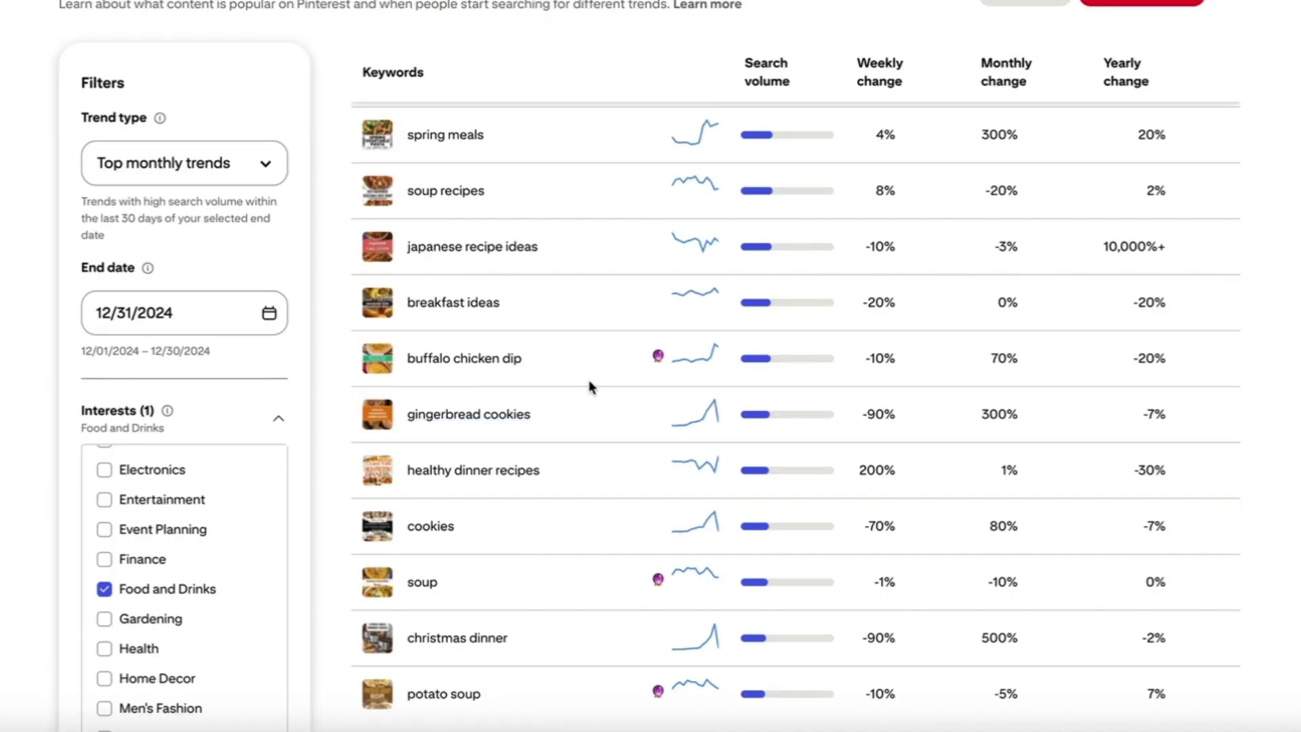
pyautogui.scroll(-1, 595, 385)
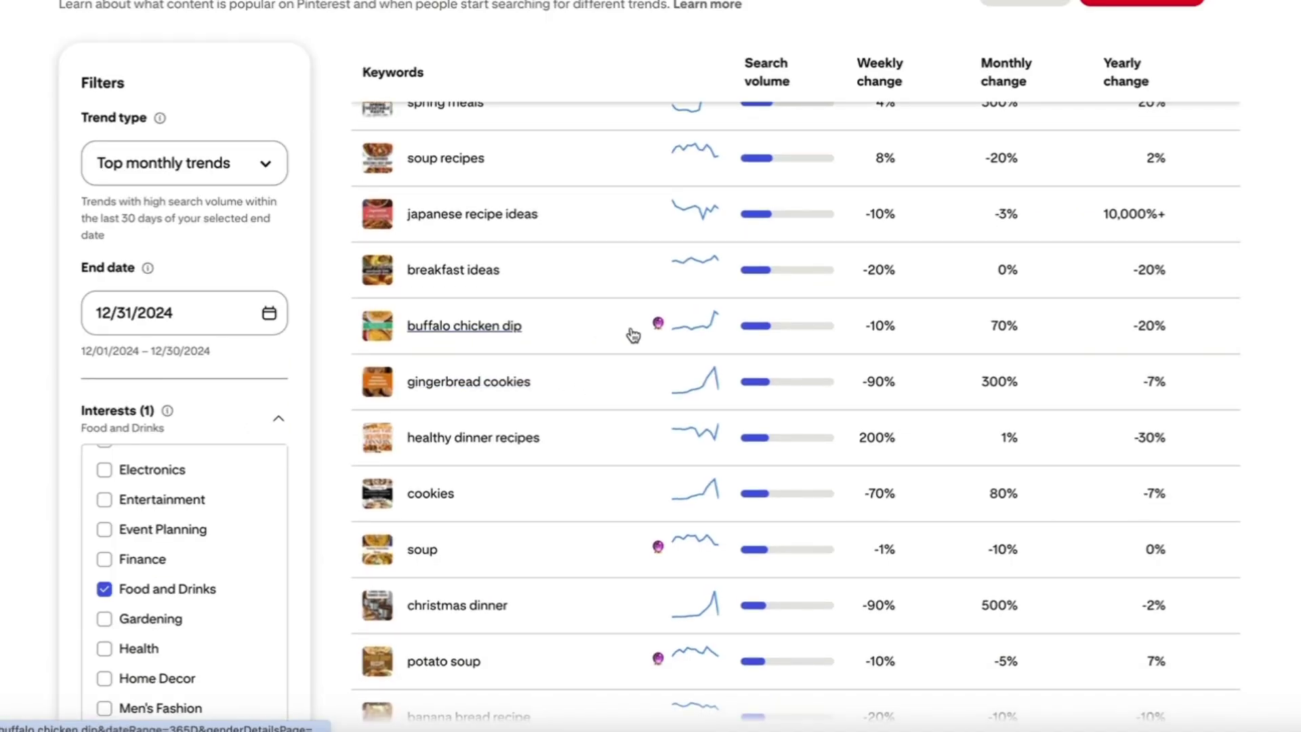
pyautogui.click(658, 330)
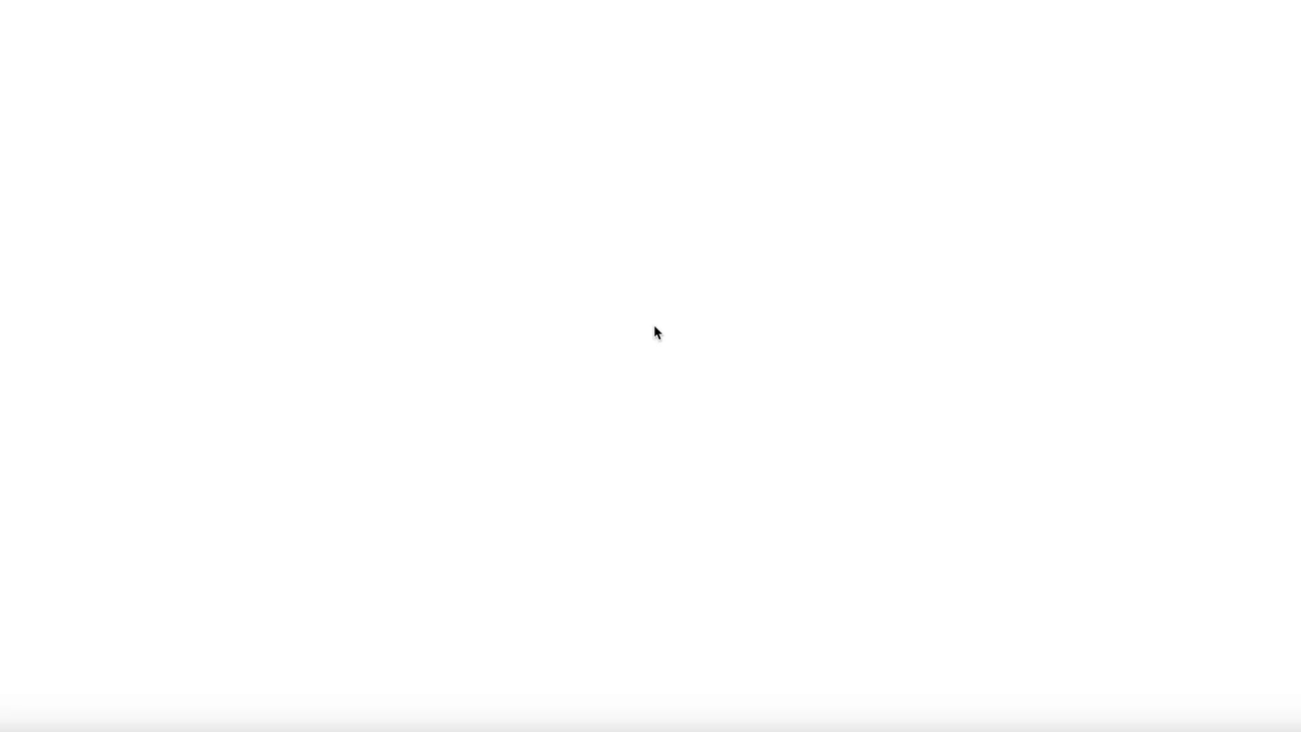
pyautogui.scroll(-1, 732, 352)
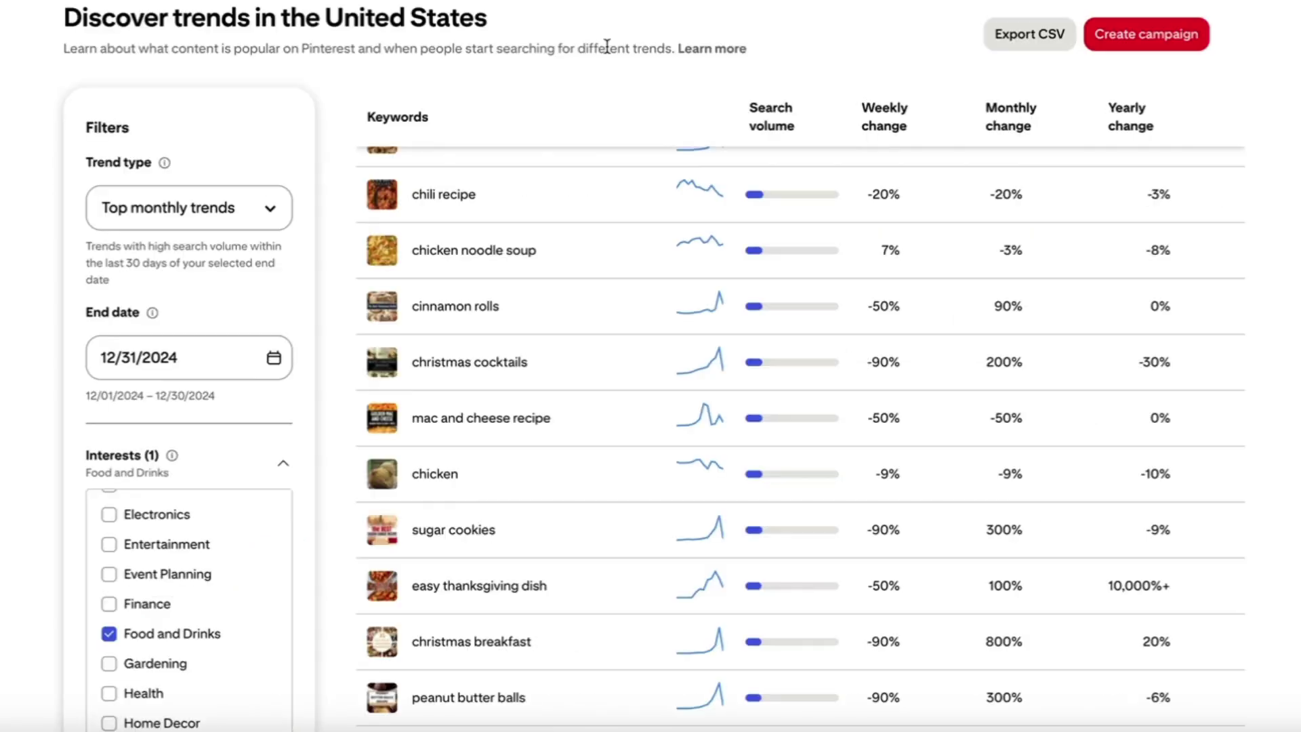
pyautogui.scroll(-3, 290, 302)
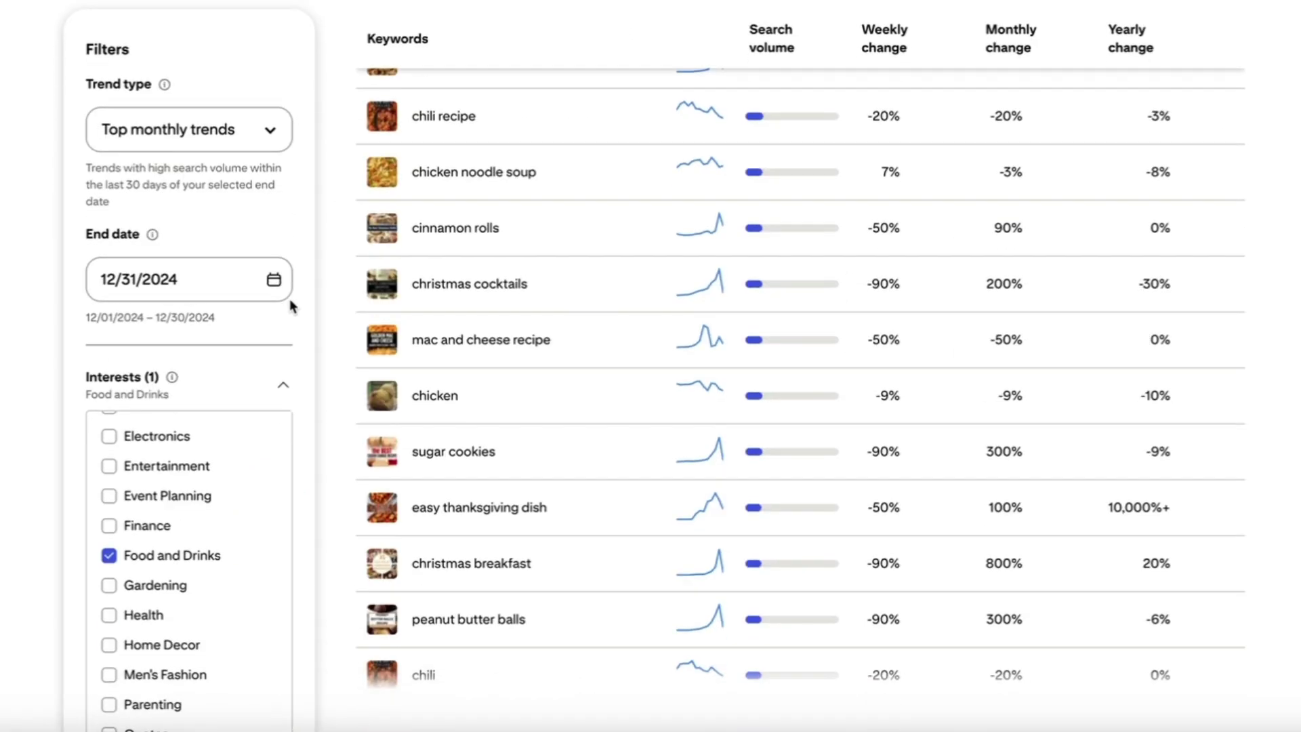
# - Tick Home Decor and untick Food and Drinks in the Interests filter
pyautogui.click(110, 512)
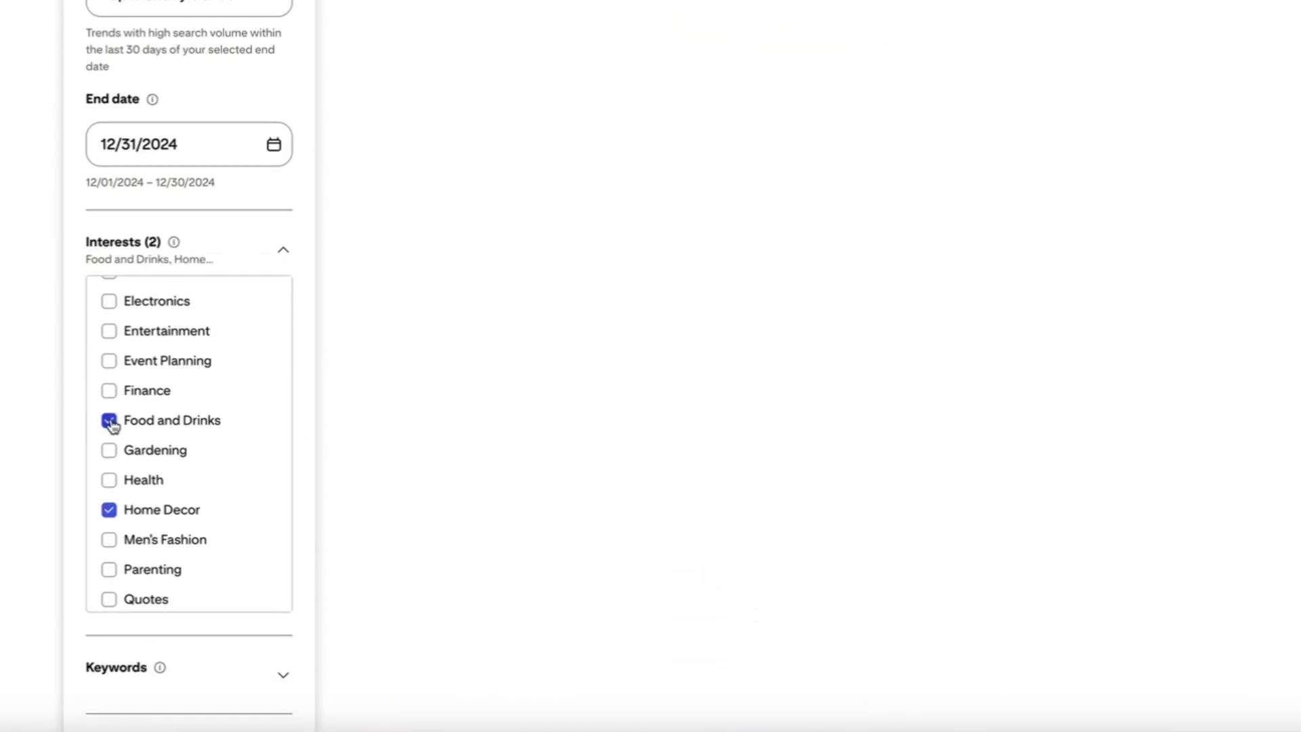
pyautogui.click(110, 421)
pyautogui.scroll(5, 743, 374)
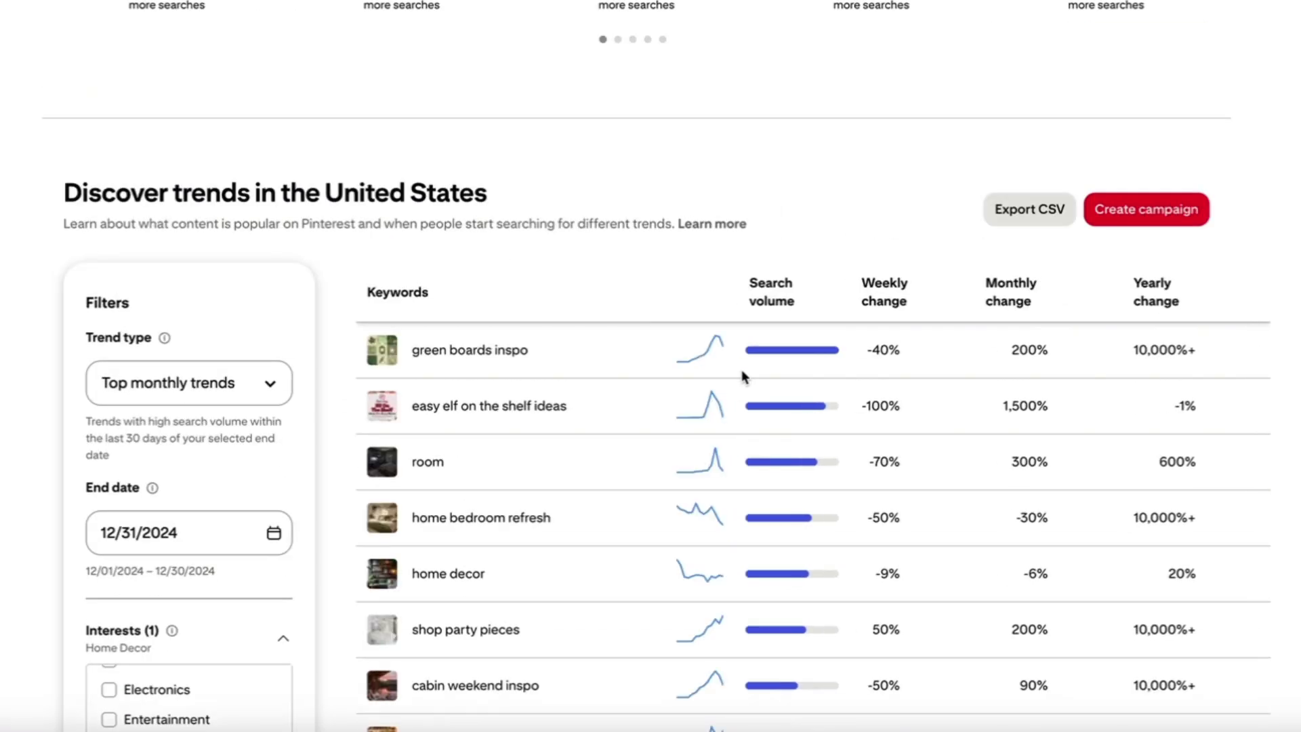
pyautogui.scroll(-2, 759, 369)
pyautogui.scroll(-5, 759, 370)
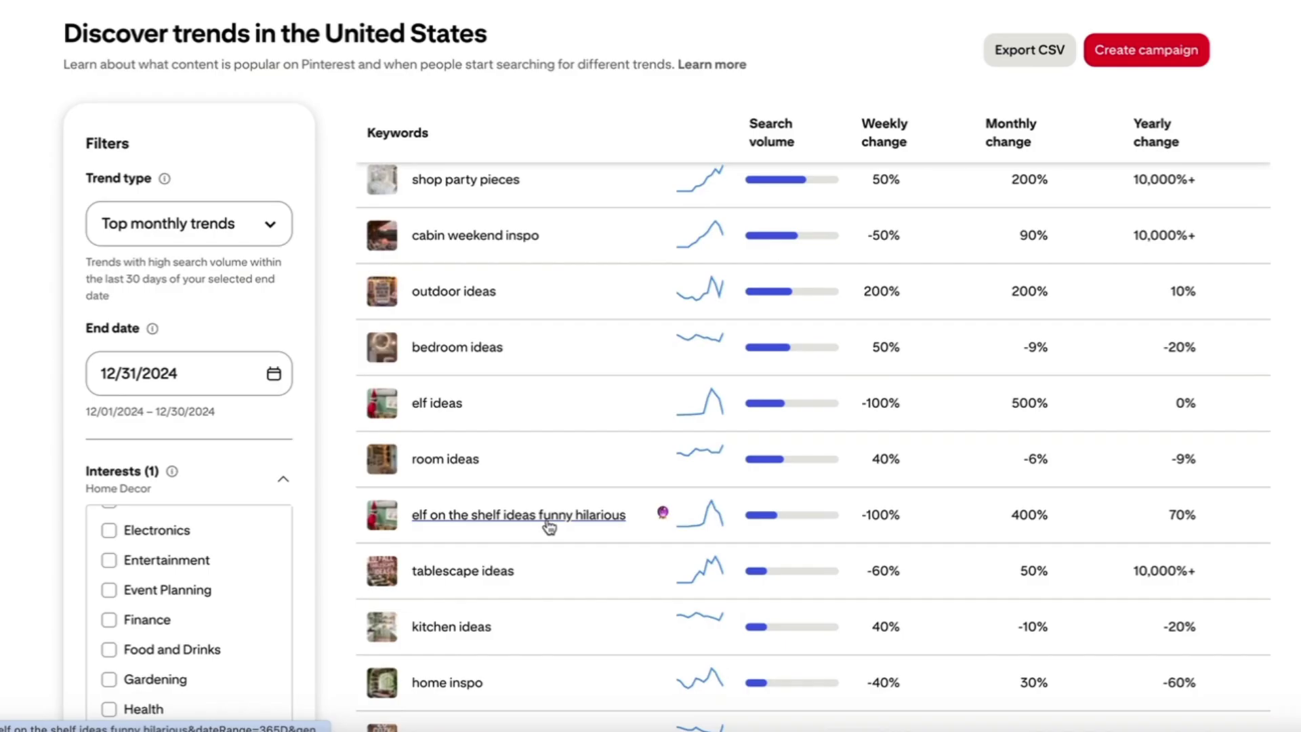
pyautogui.click(664, 515)
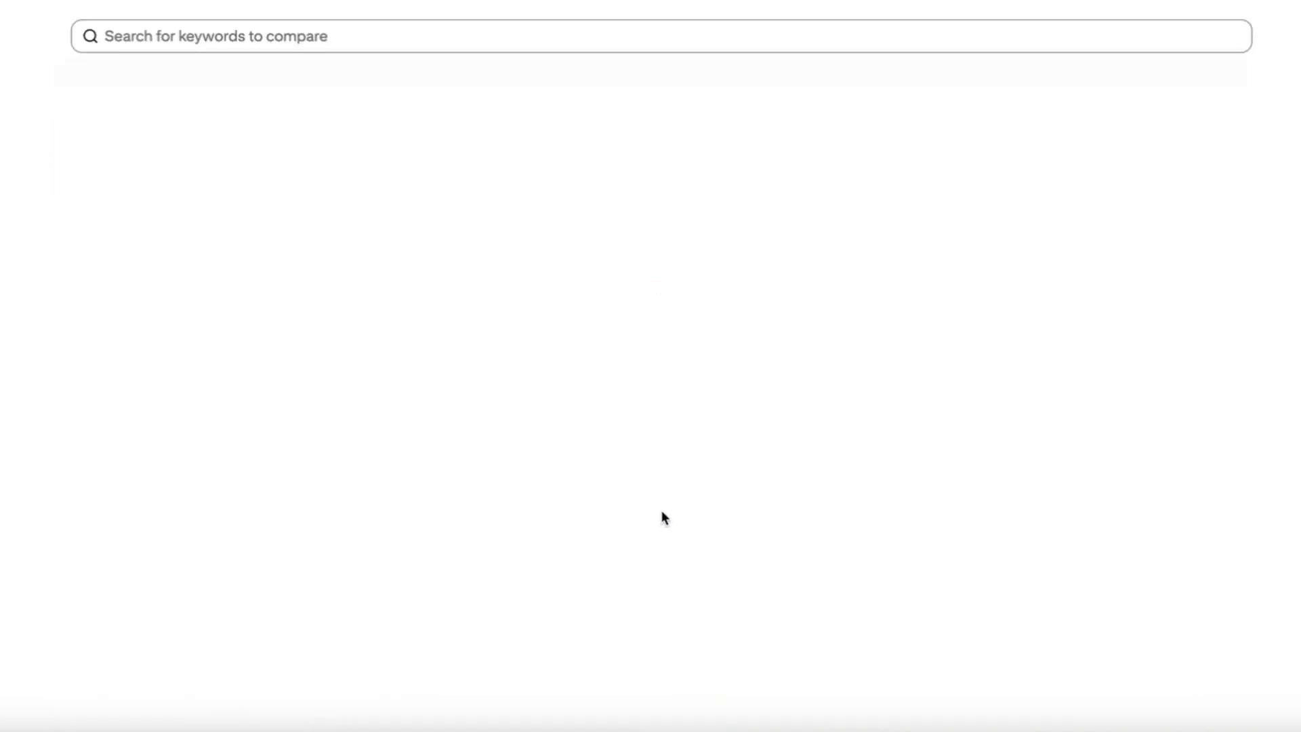
pyautogui.moveTo(740, 389)
pyautogui.scroll(-1, 746, 406)
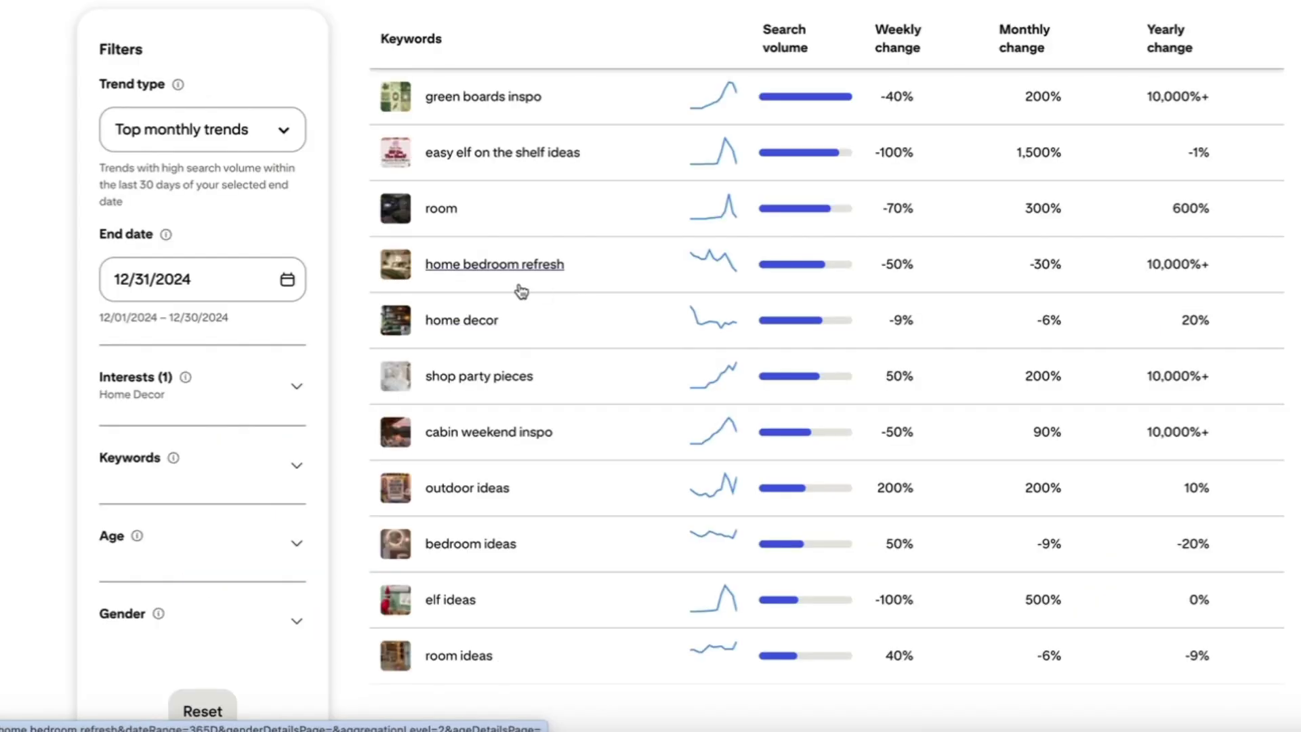
pyautogui.click(296, 467)
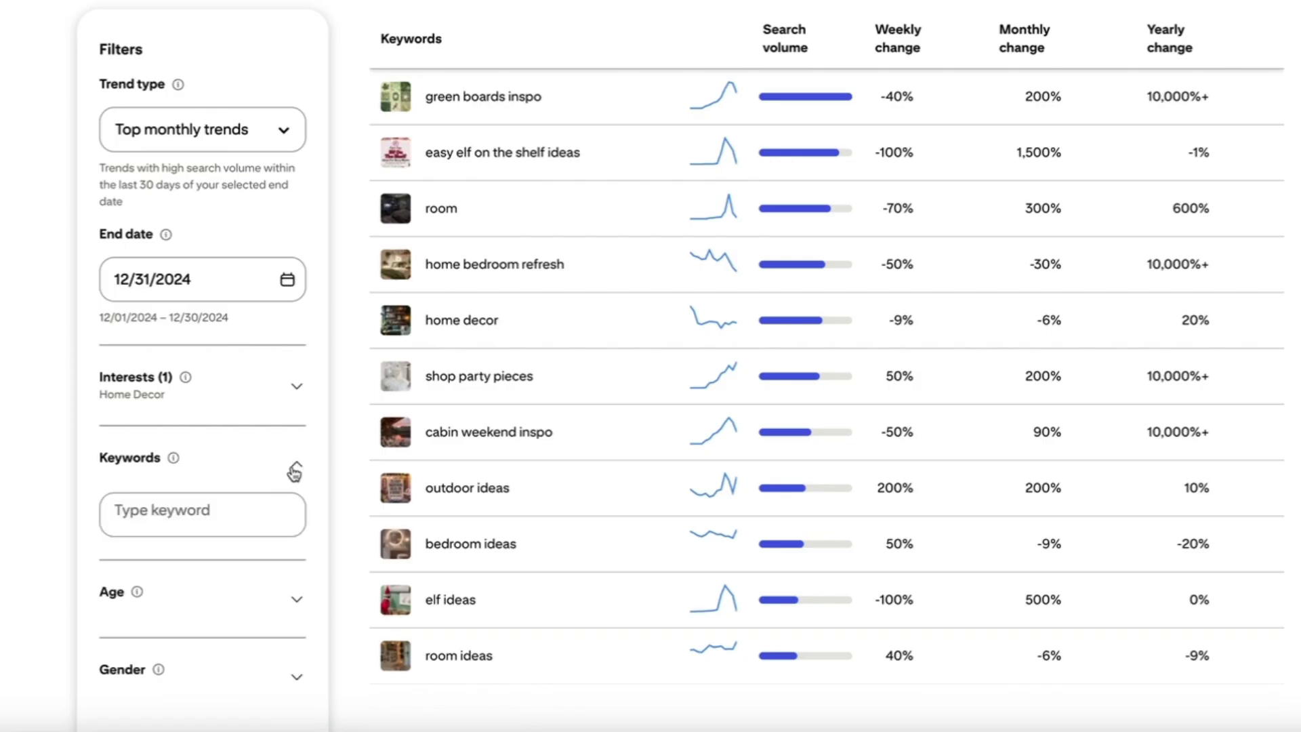
pyautogui.click(189, 504)
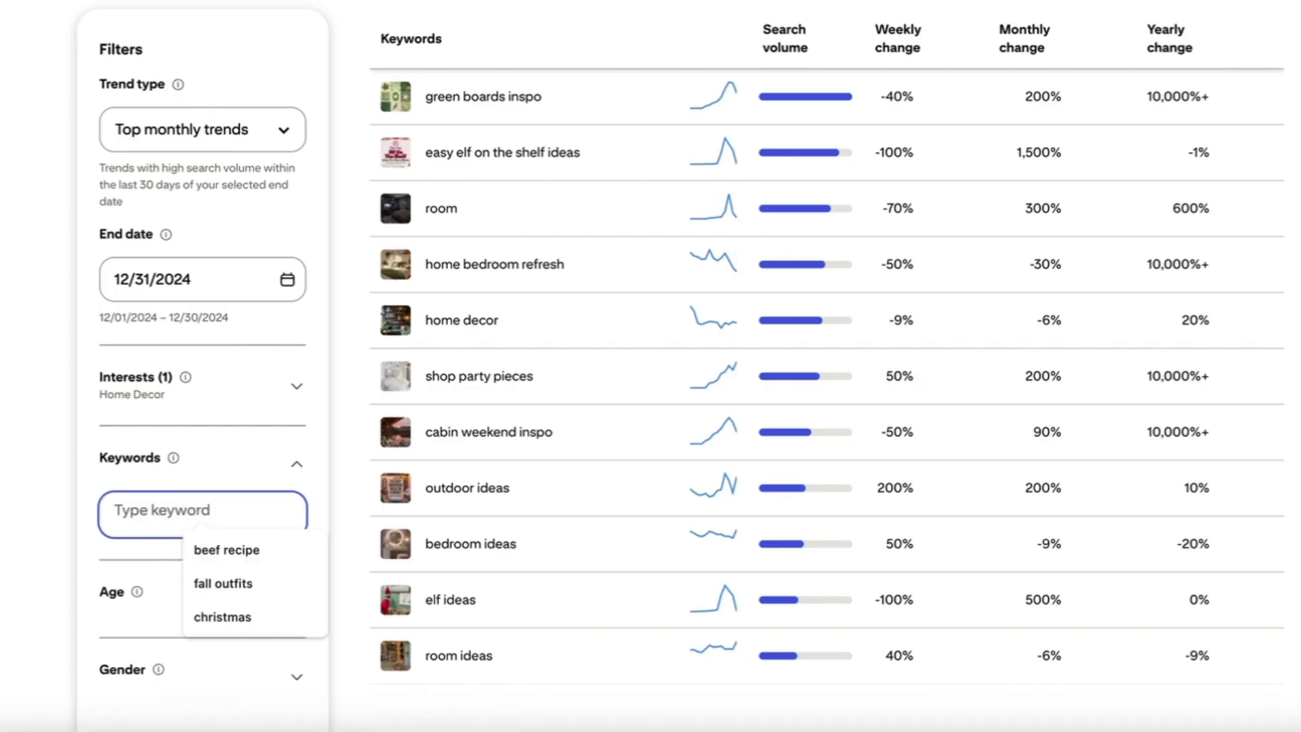
pyautogui.write('christmas')
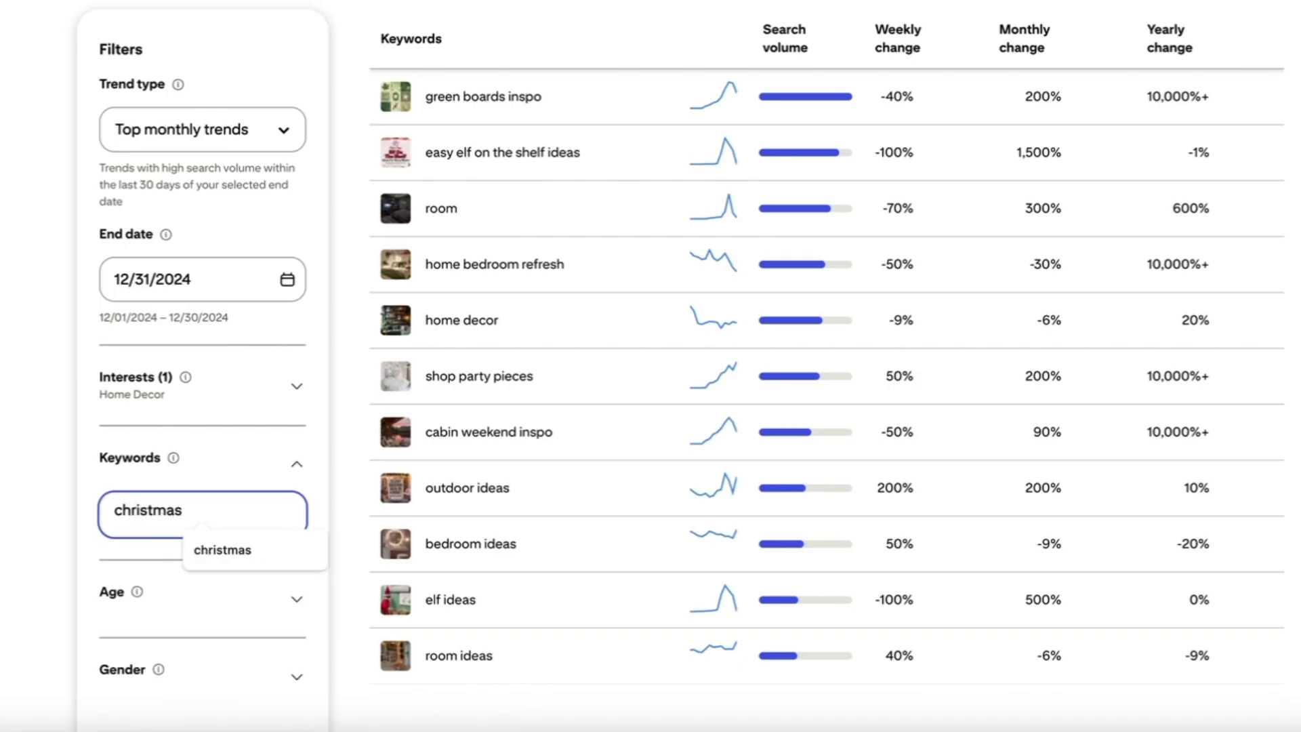
pyautogui.press('Return')
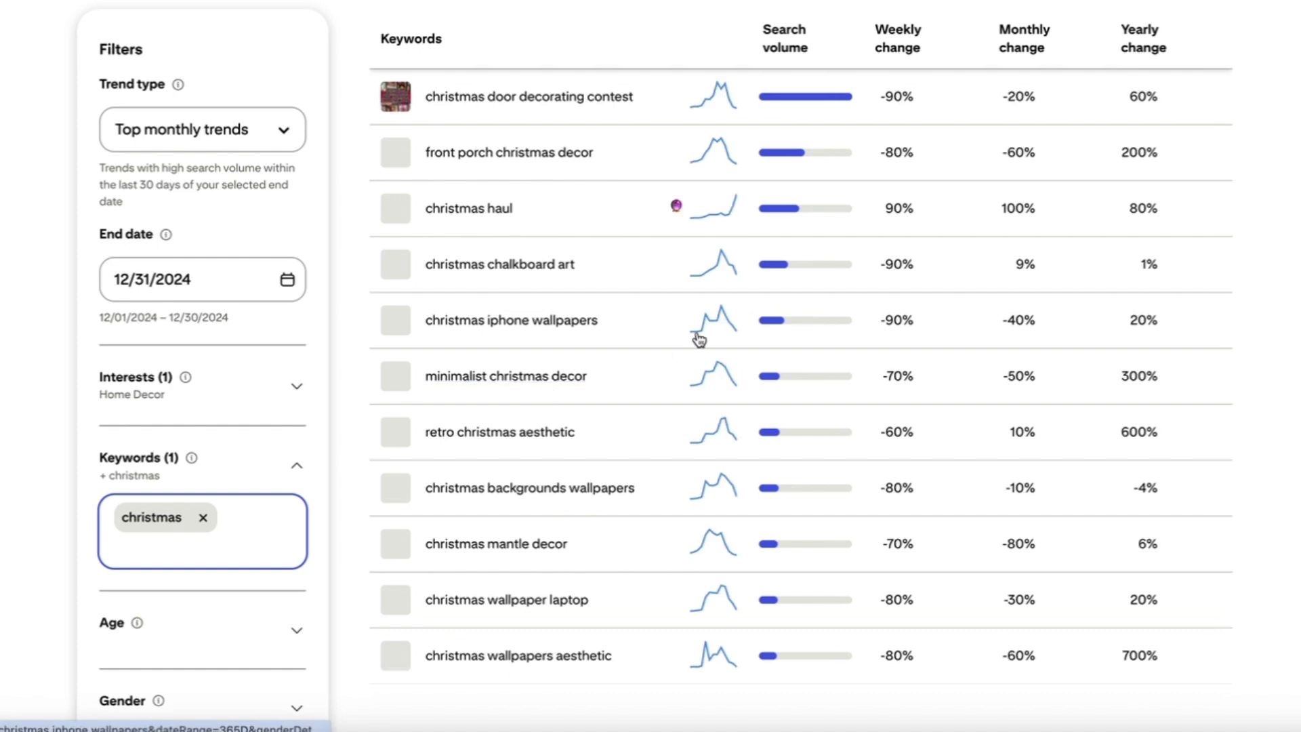
pyautogui.scroll(-3, 661, 320)
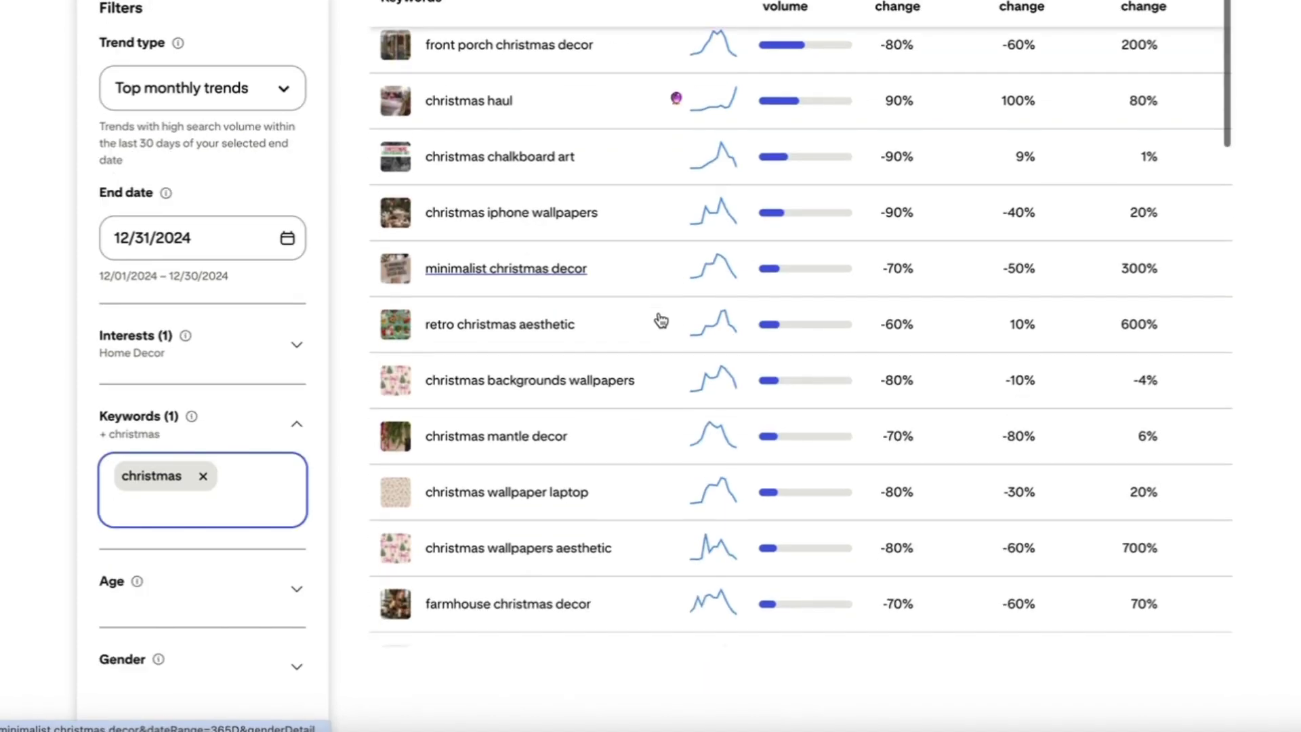
pyautogui.scroll(-3, 661, 320)
pyautogui.scroll(-1, 661, 320)
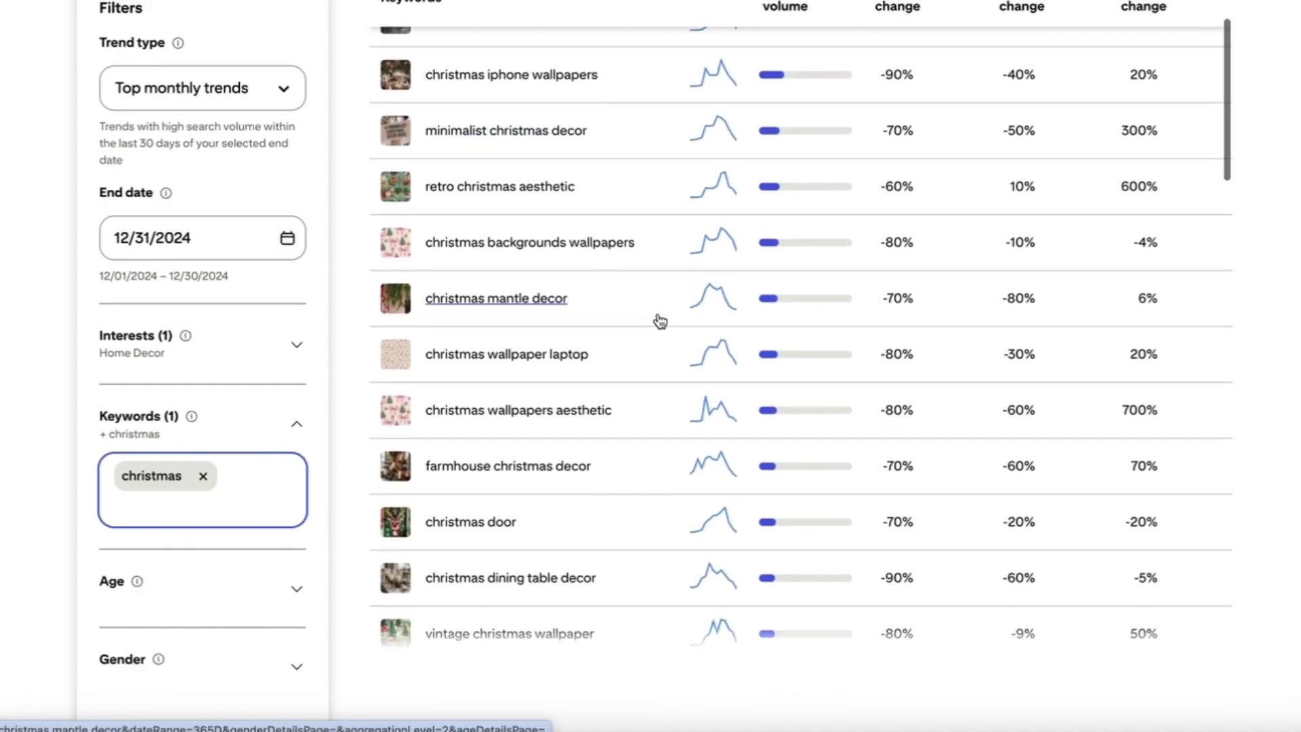
pyautogui.scroll(-6, 660, 321)
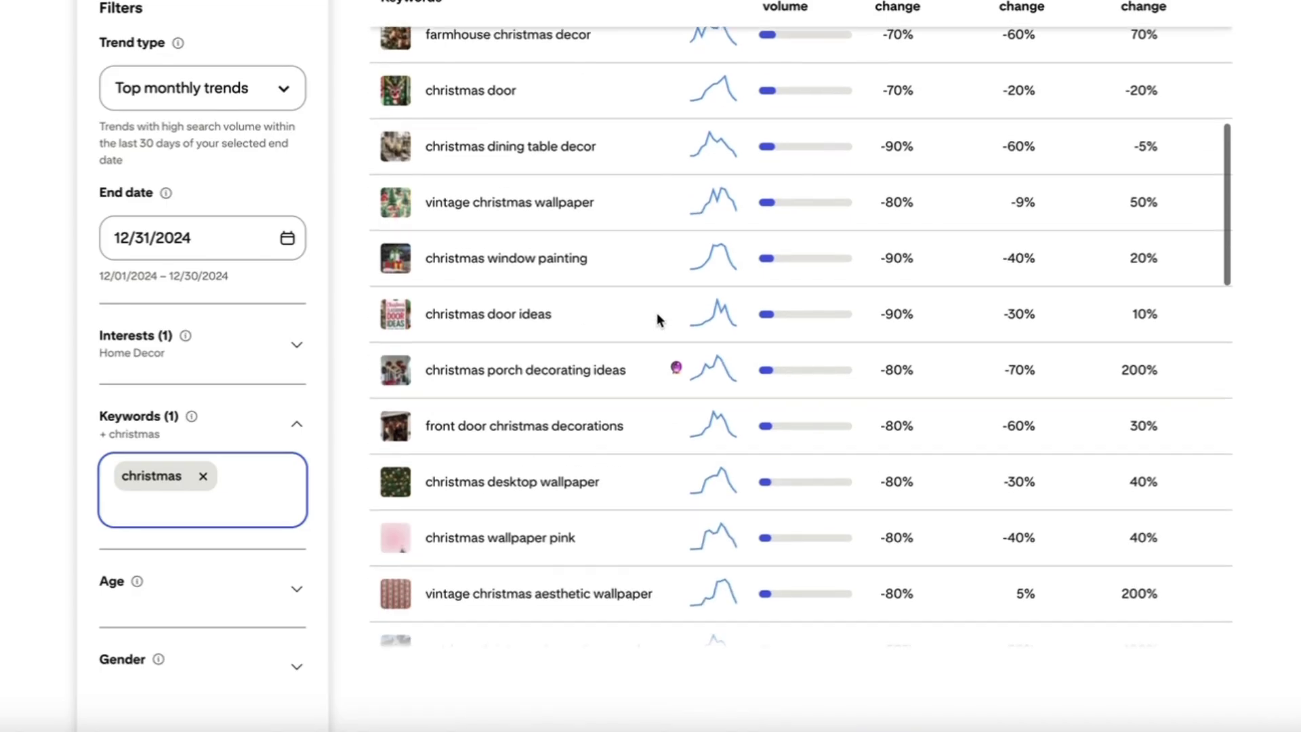
pyautogui.scroll(-2, 657, 313)
pyautogui.scroll(-2, 657, 313)
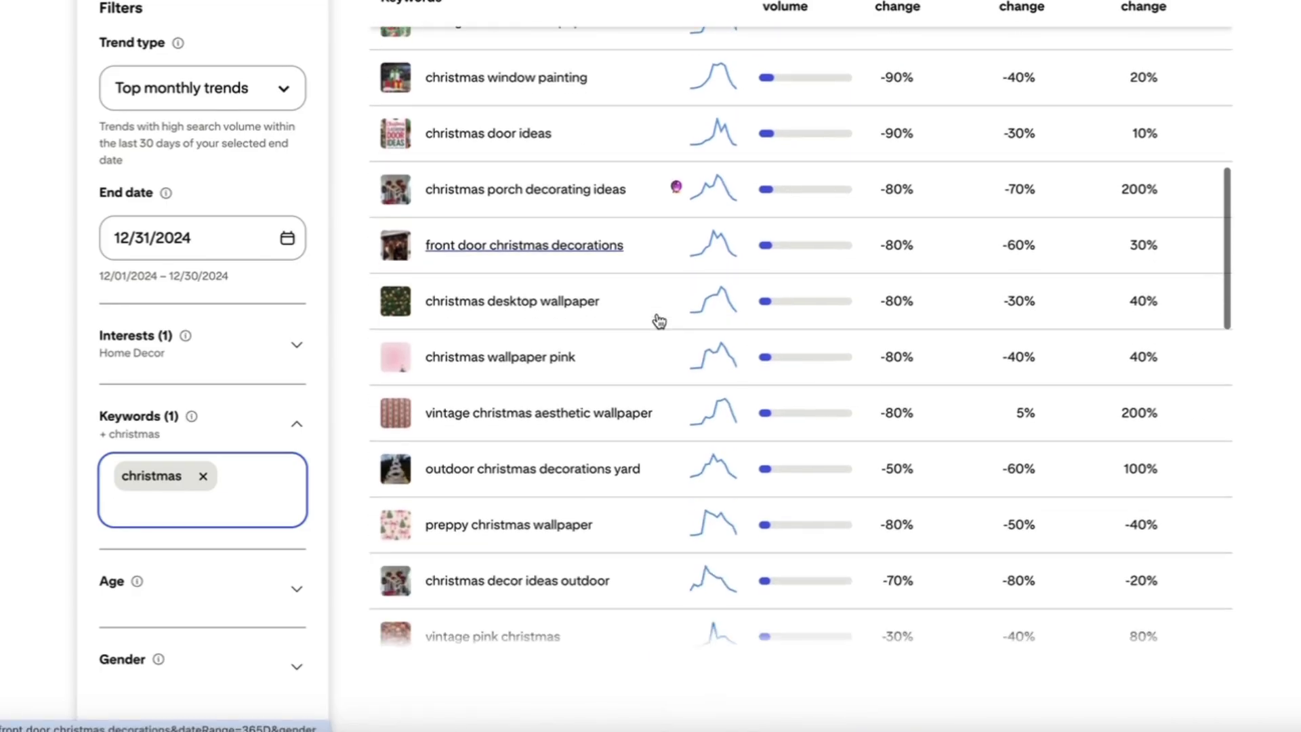
pyautogui.scroll(-1, 659, 319)
pyautogui.scroll(-2, 658, 320)
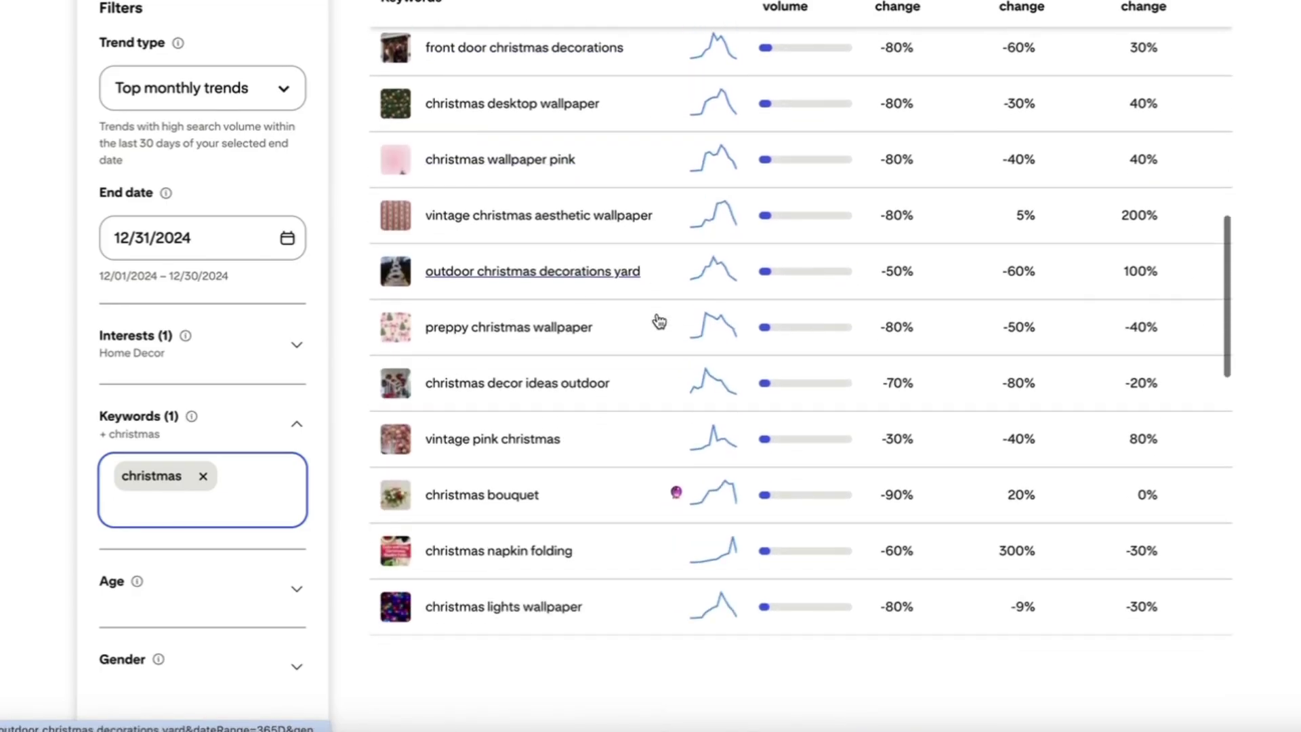
pyautogui.scroll(4, 658, 322)
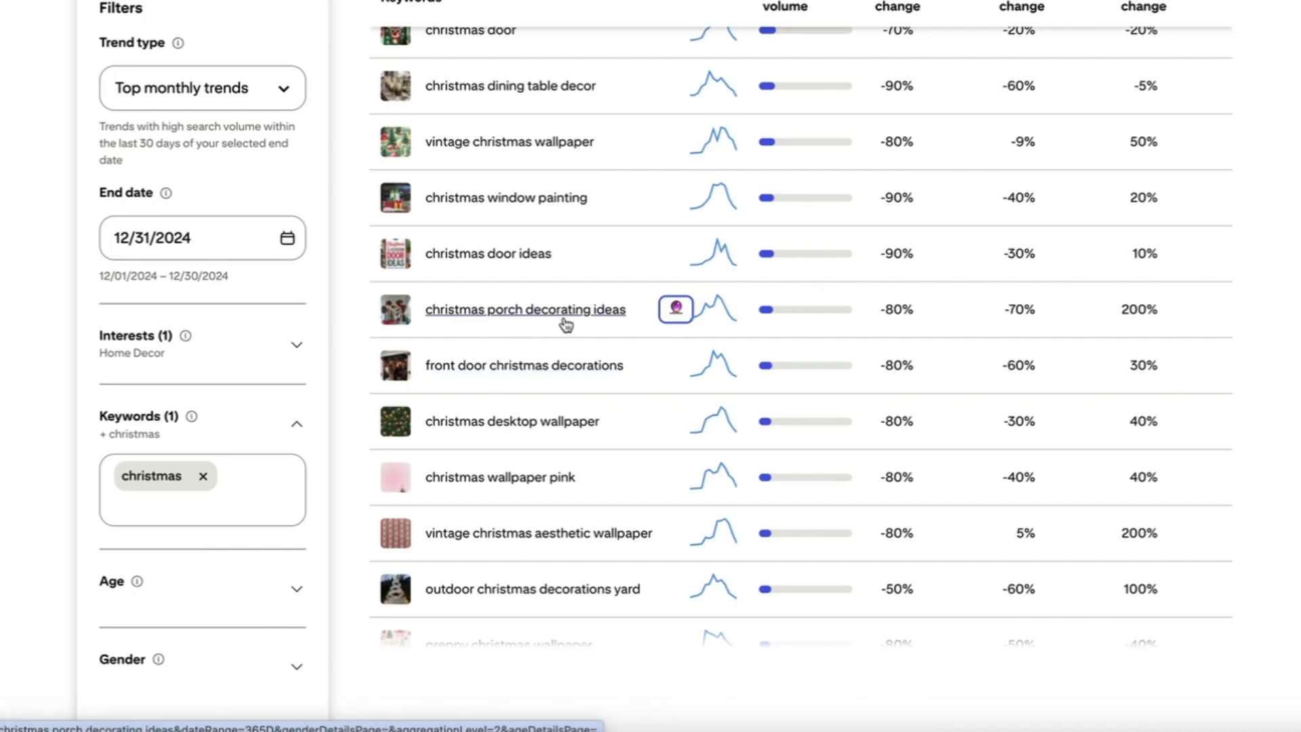
pyautogui.moveTo(676, 310)
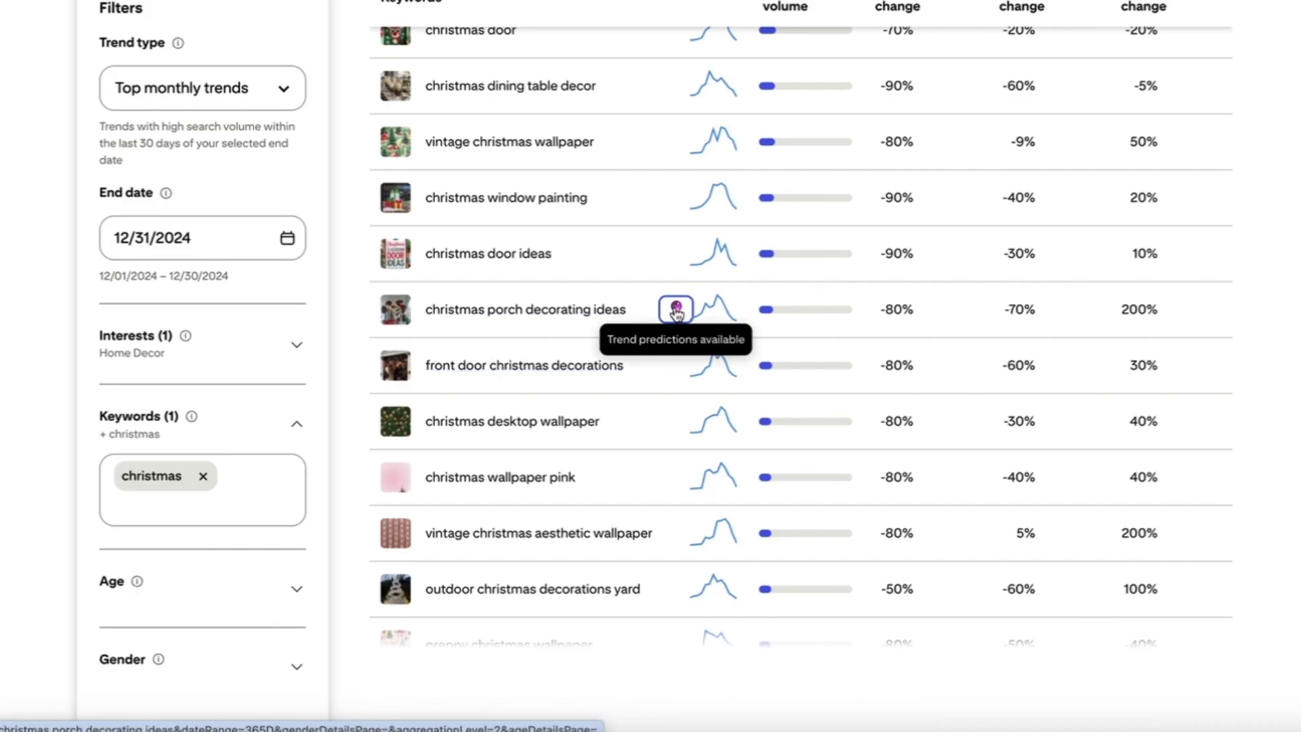
# - Open the christmas porch decorating ideas prediction chart, forecast peaking near 57 in December 2025
pyautogui.click(676, 310)
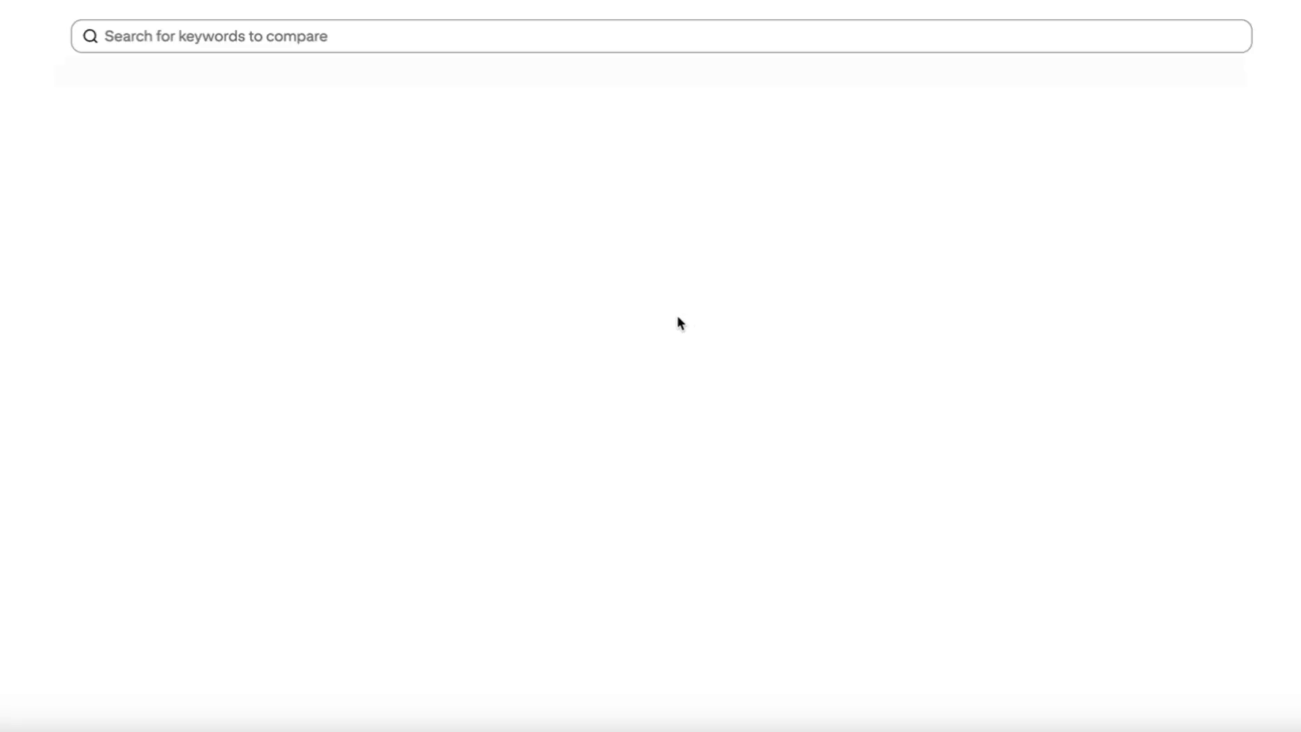
pyautogui.moveTo(810, 343)
pyautogui.scroll(-4, 812, 341)
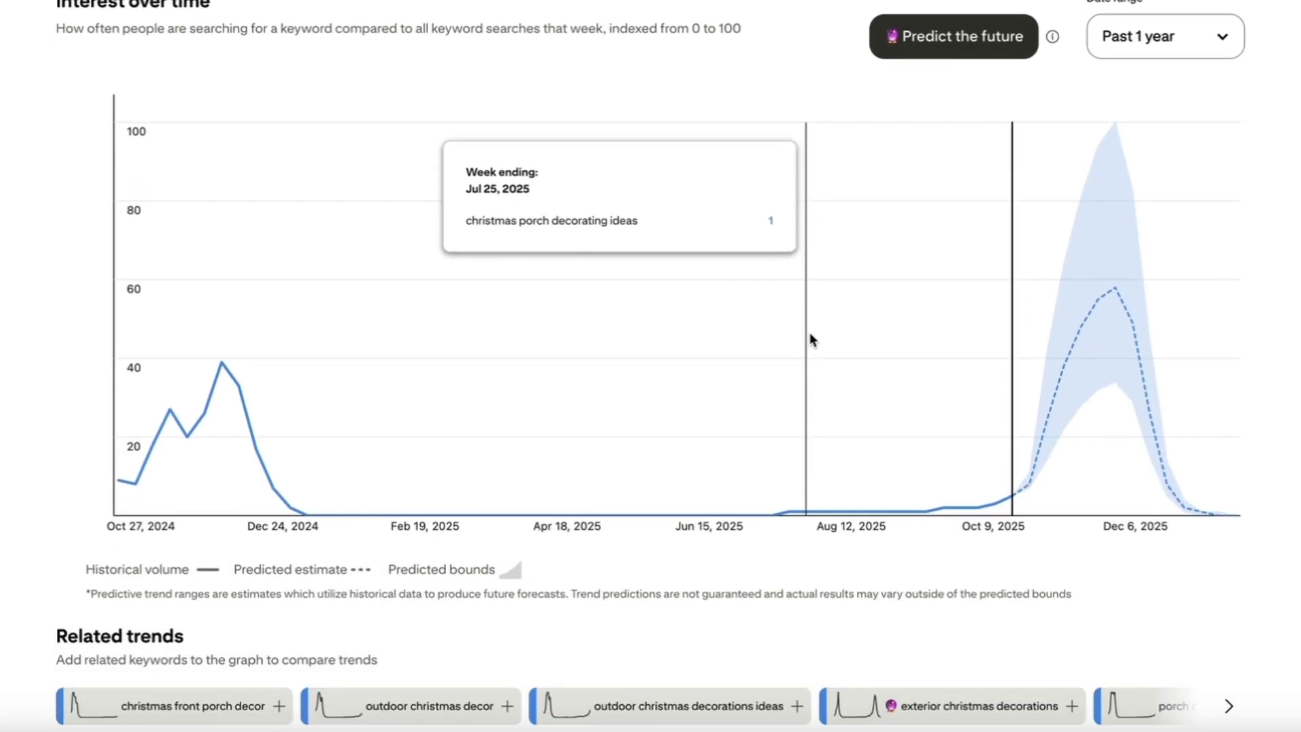
pyautogui.scroll(1, 810, 340)
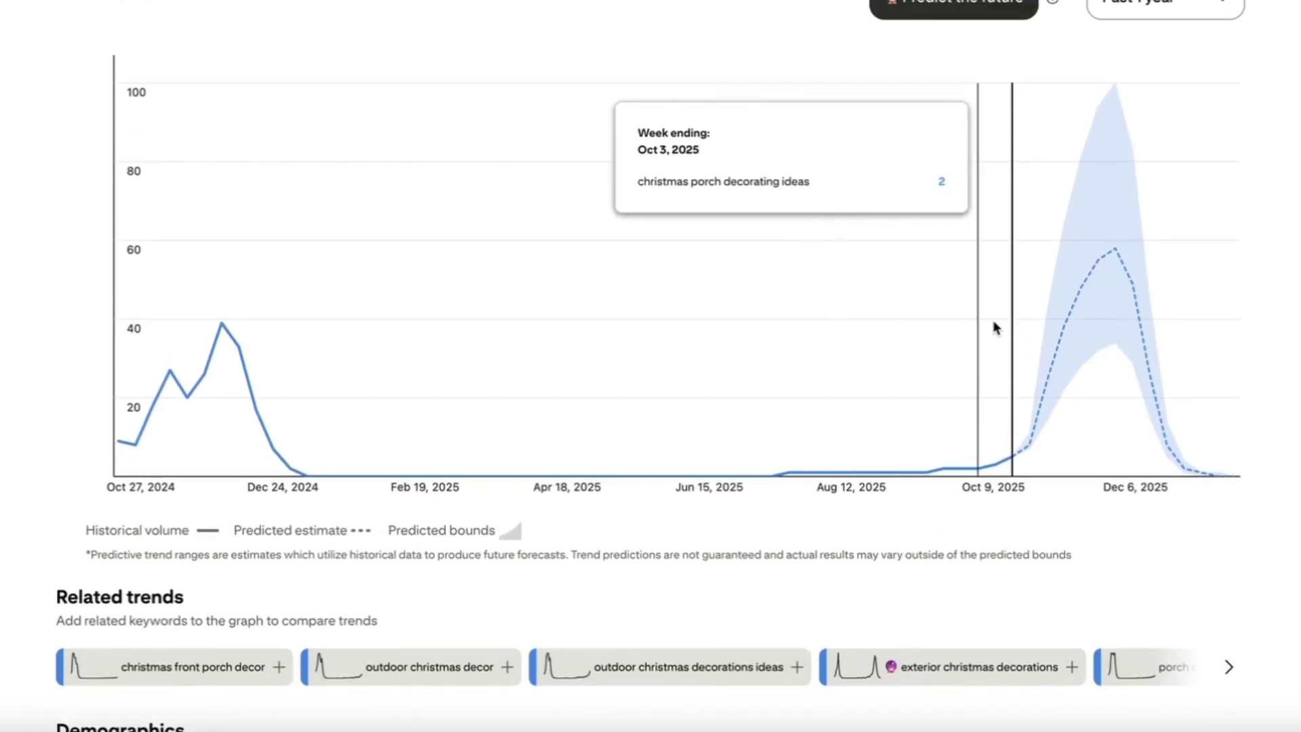
pyautogui.scroll(2, 788, 276)
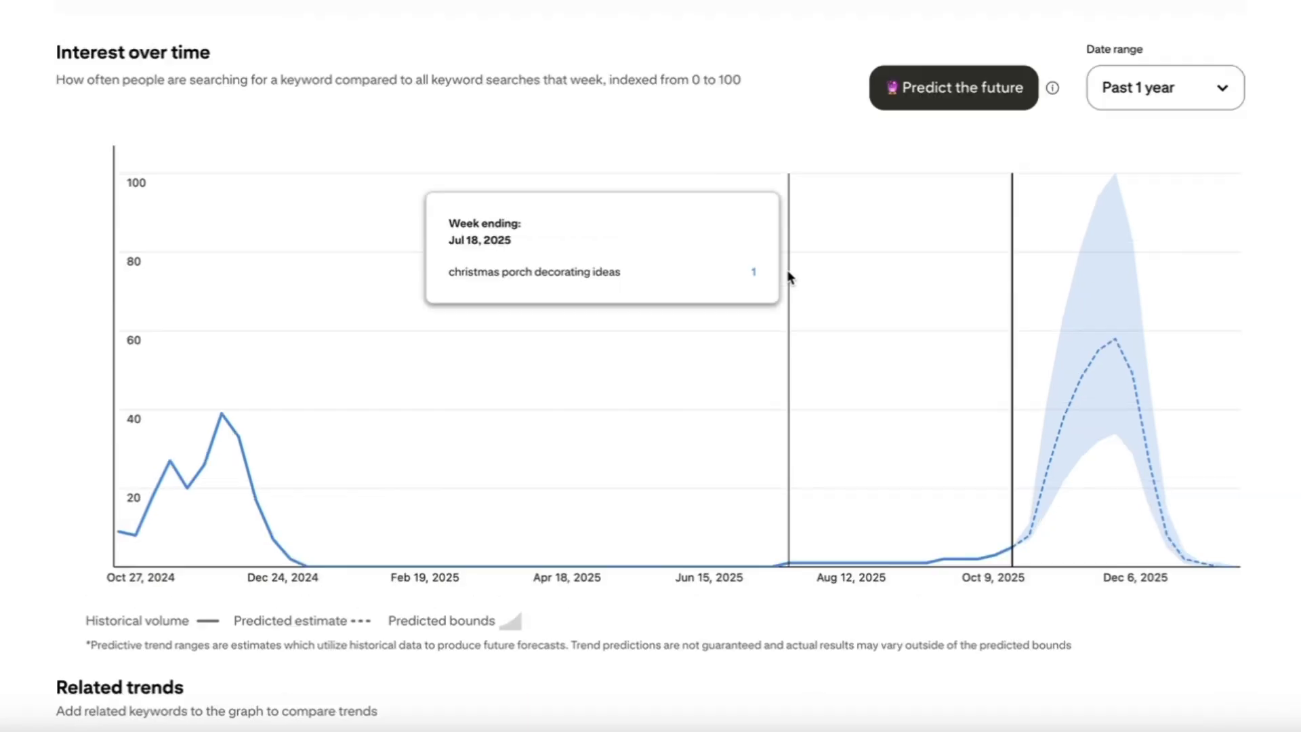
pyautogui.scroll(3, 789, 277)
pyautogui.scroll(-3, 789, 276)
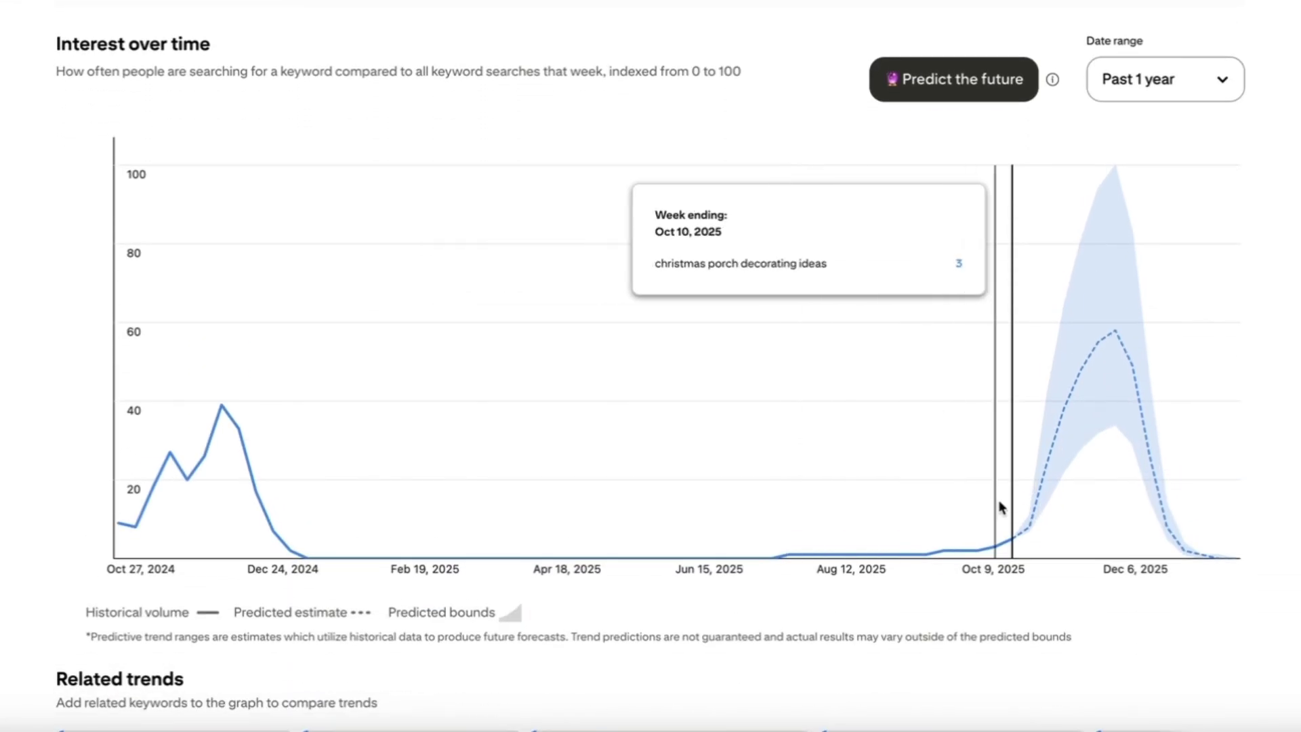
pyautogui.scroll(1, 994, 495)
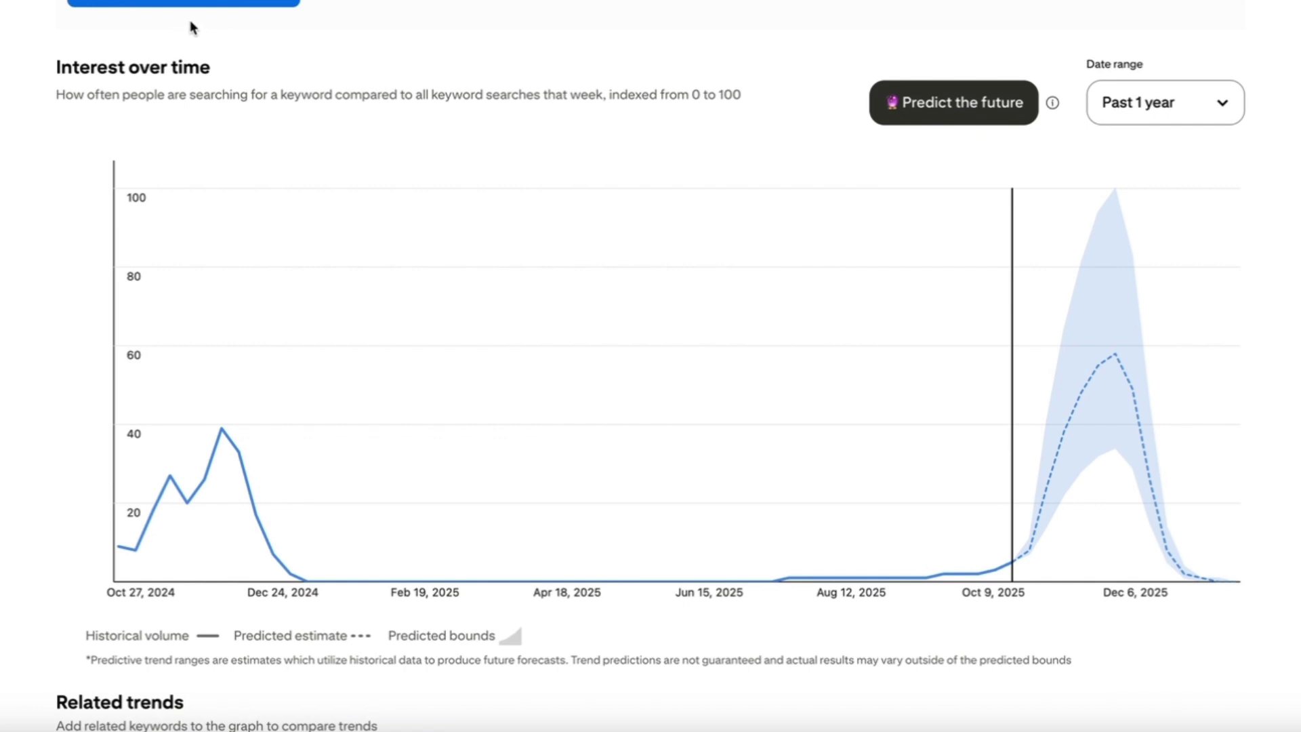
pyautogui.scroll(-1, 674, 279)
pyautogui.scroll(-2, 674, 279)
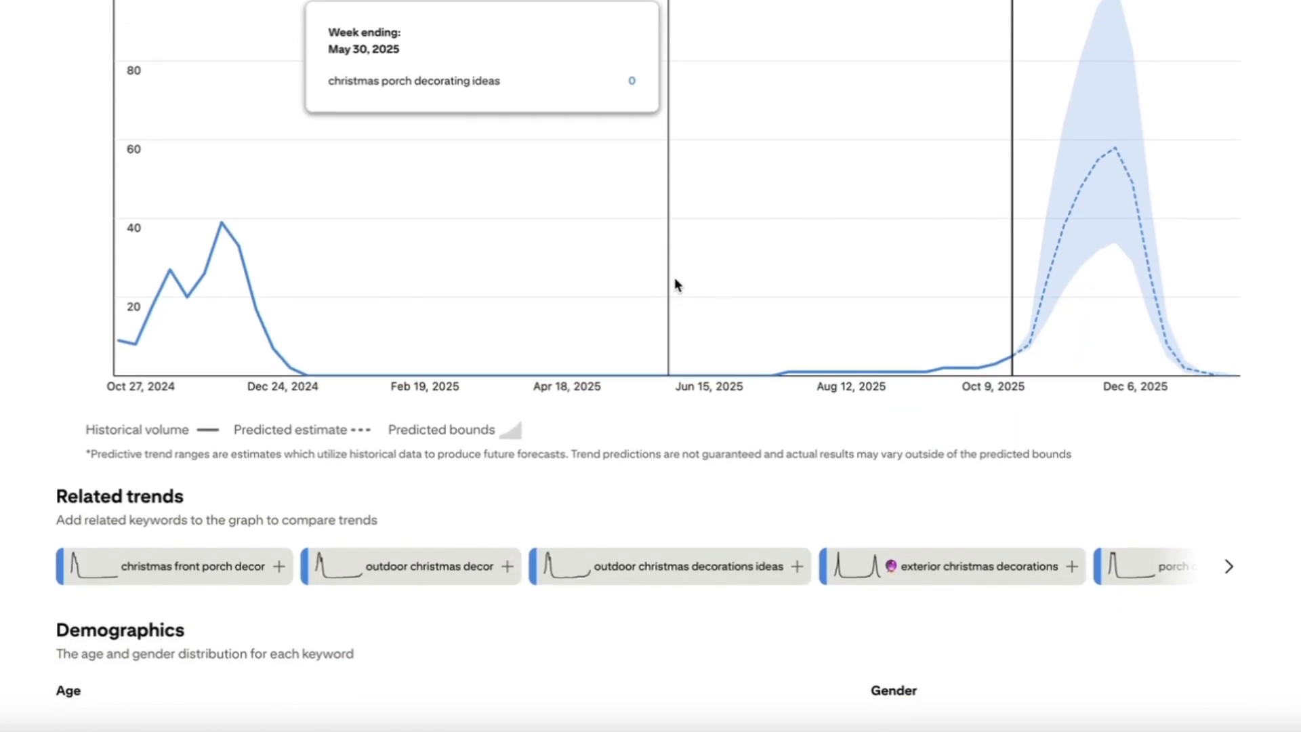
pyautogui.scroll(-1, 674, 279)
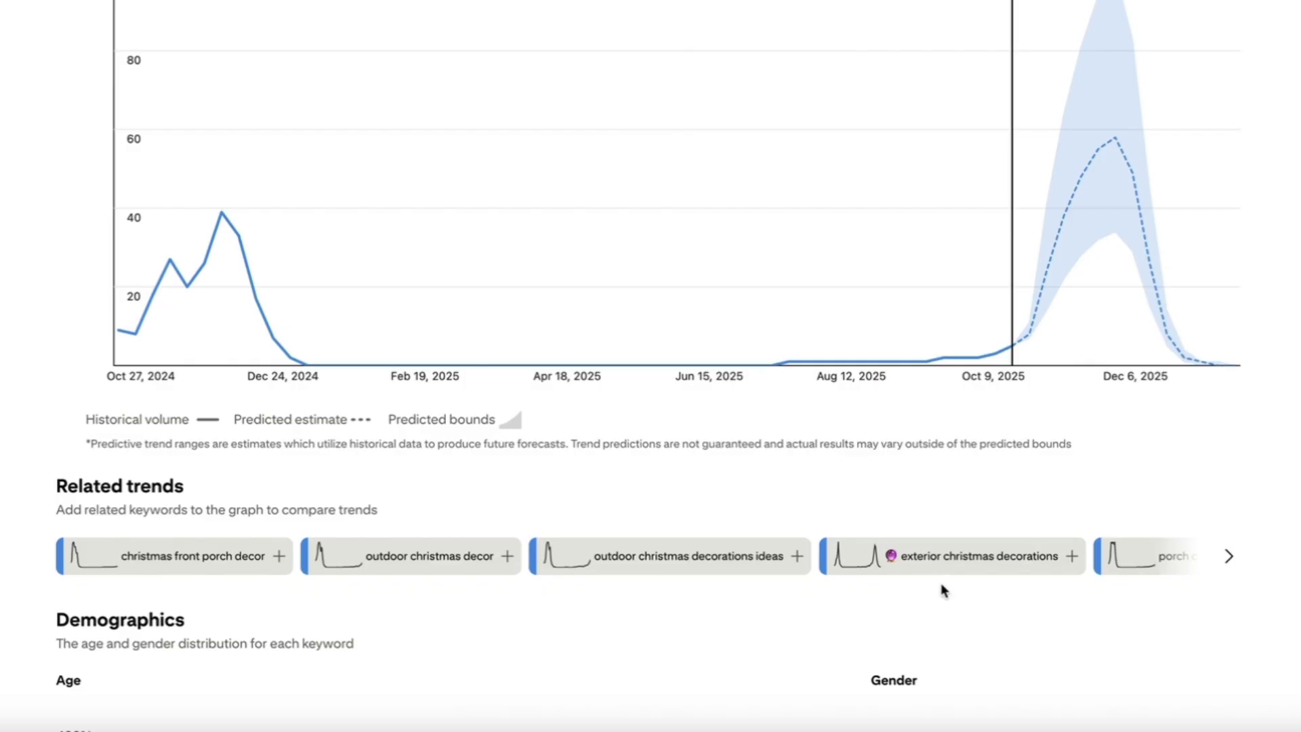
# - Add exterior christmas decorations from the Related trends list to the comparison chart
pyautogui.click(1228, 555)
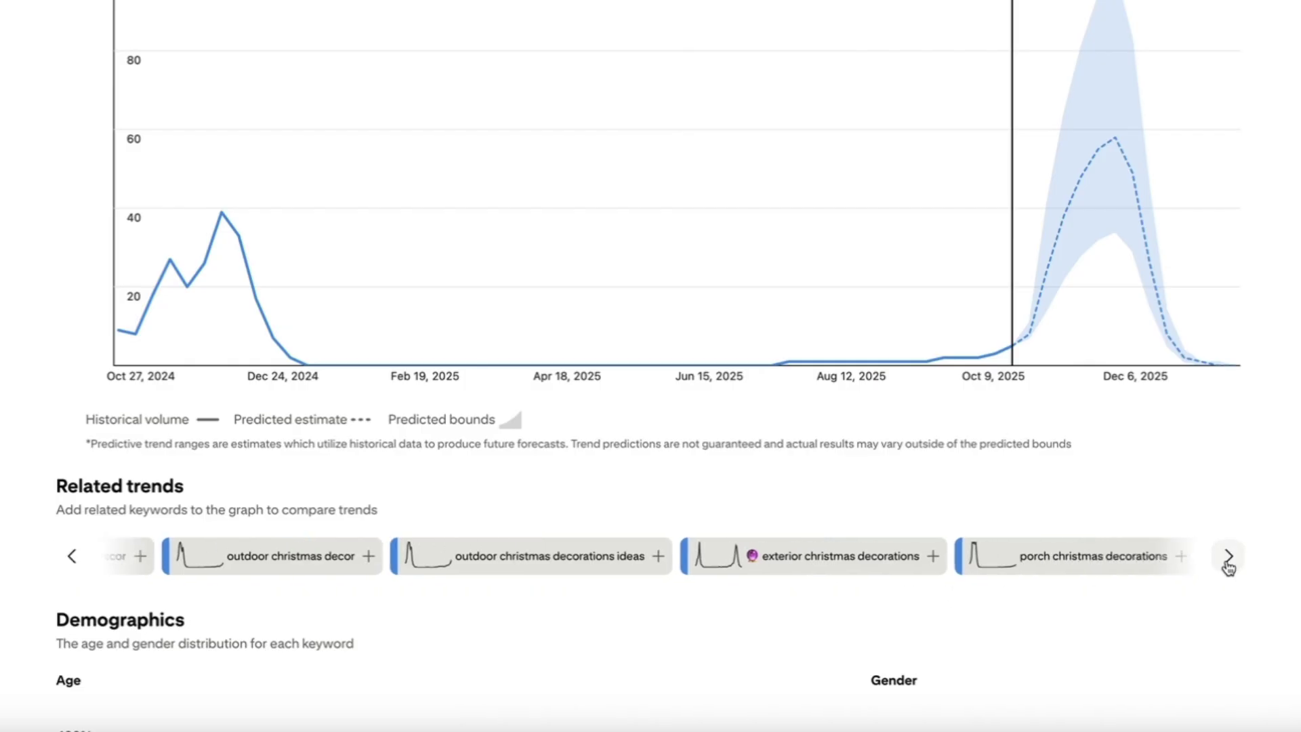
pyautogui.click(808, 567)
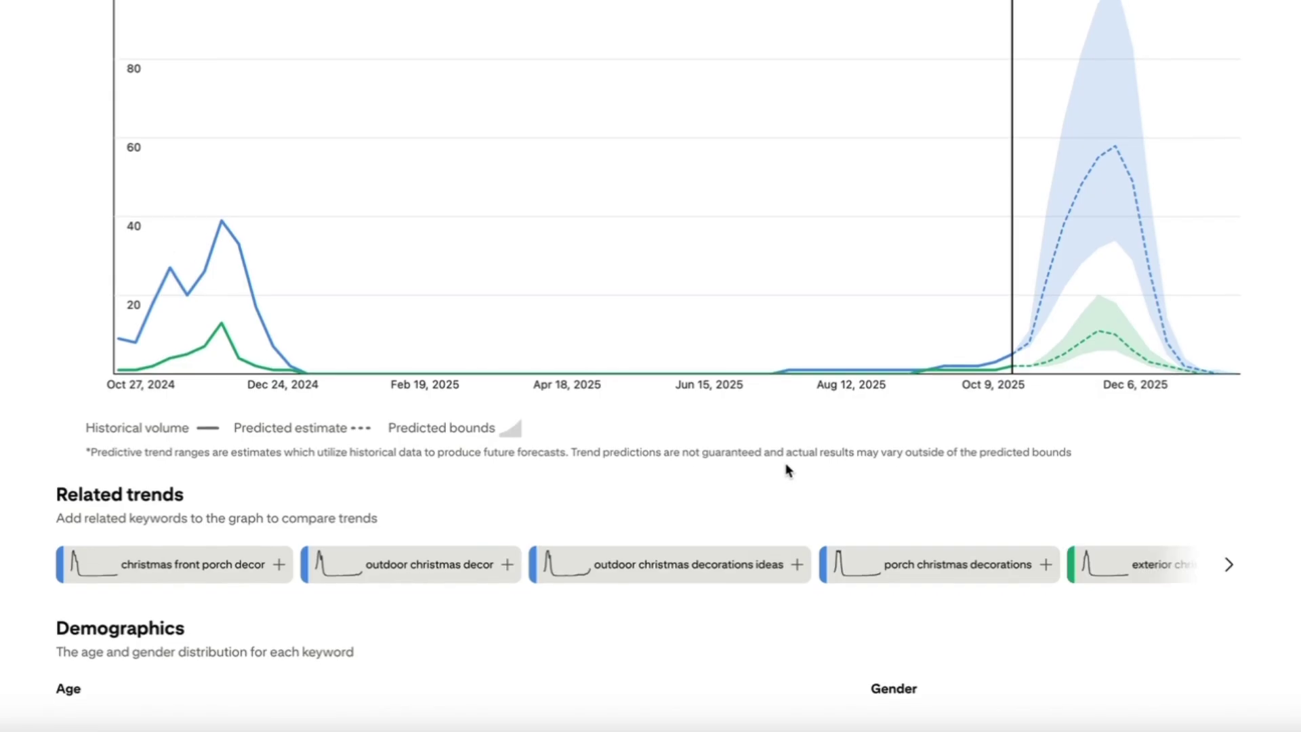
pyautogui.scroll(2, 877, 420)
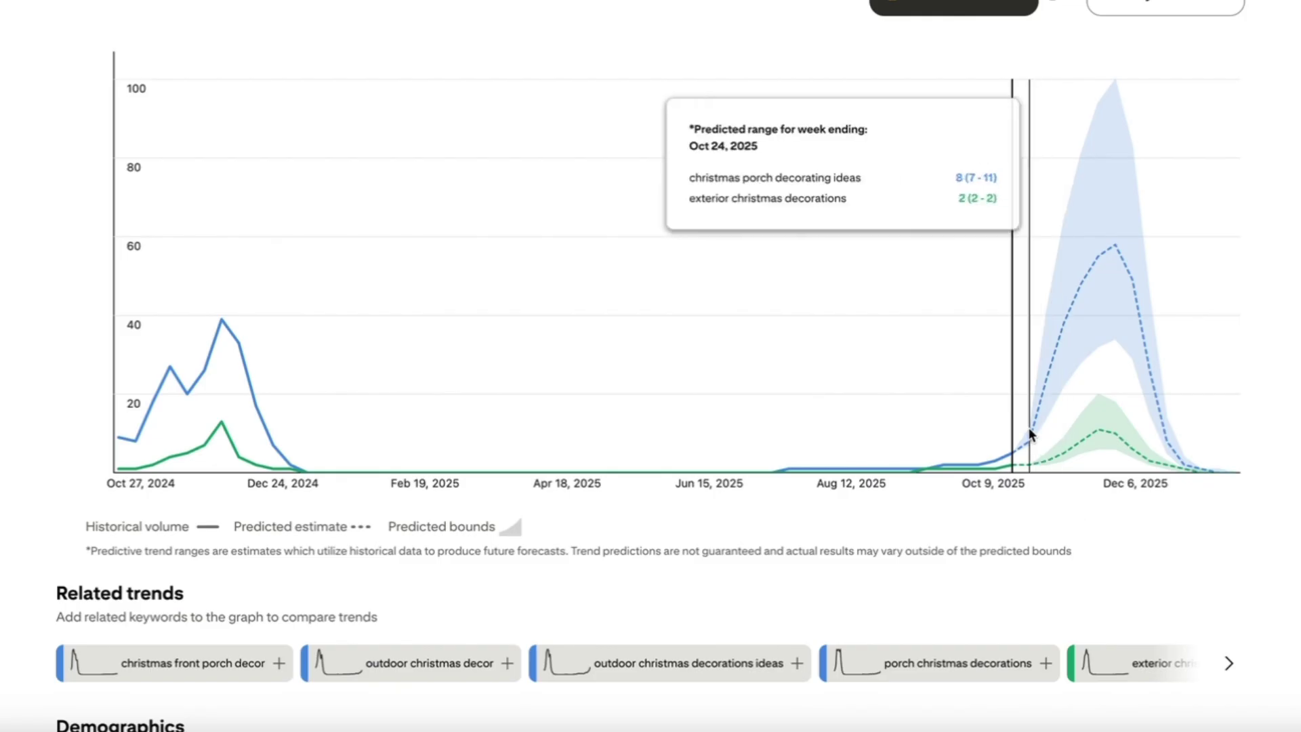
pyautogui.moveTo(1103, 304)
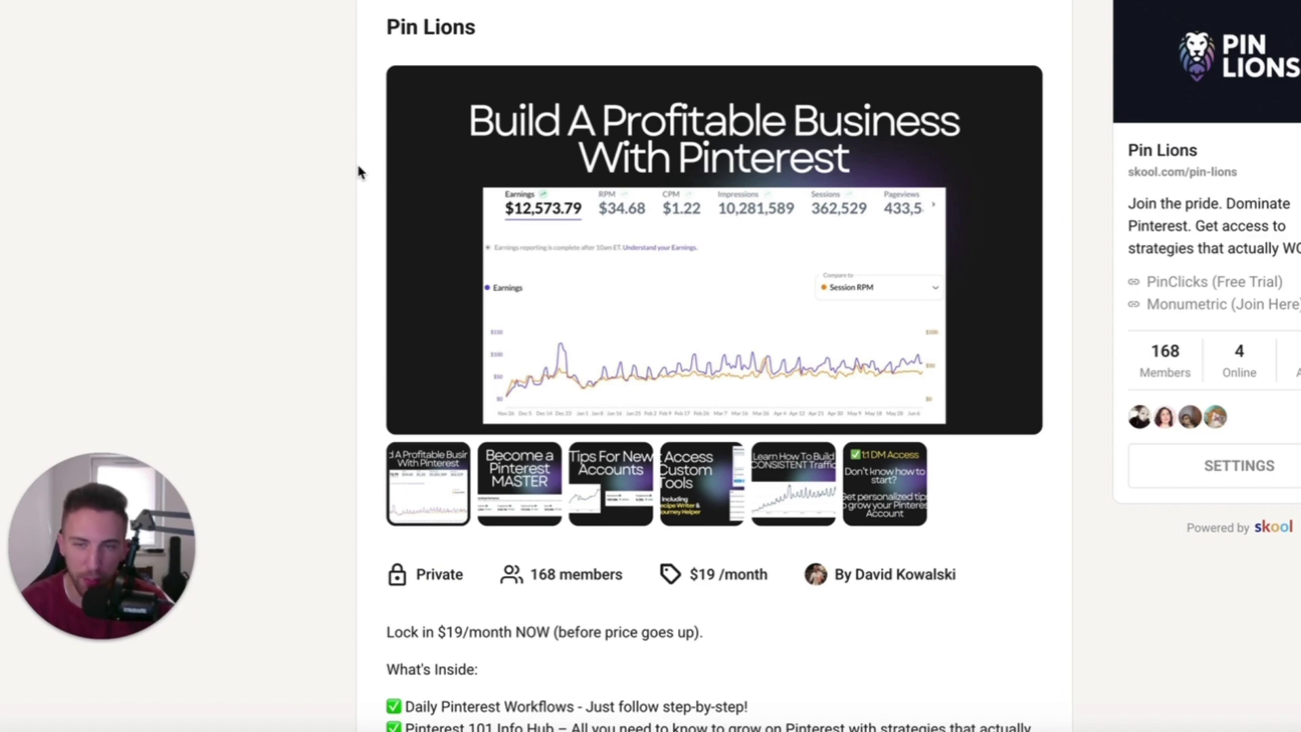
pyautogui.scroll(-1, 339, 180)
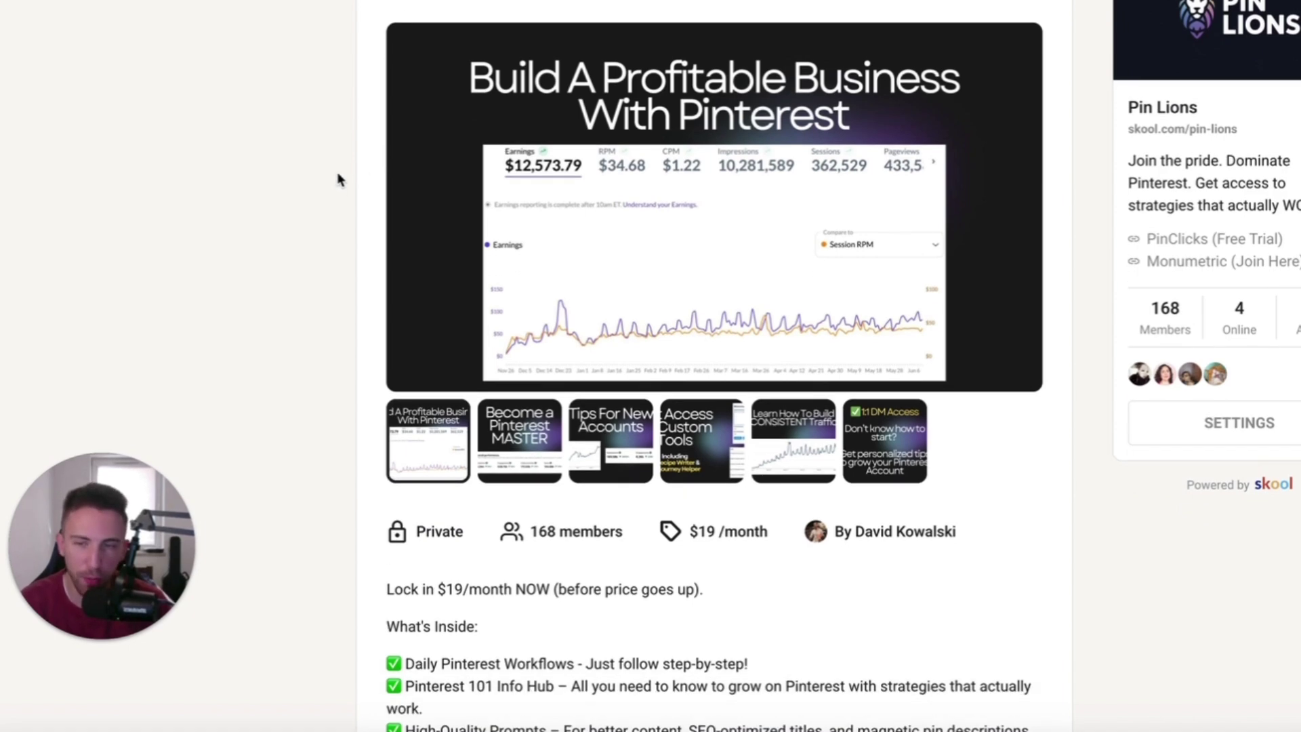
pyautogui.scroll(-1, 336, 177)
pyautogui.scroll(-1, 333, 174)
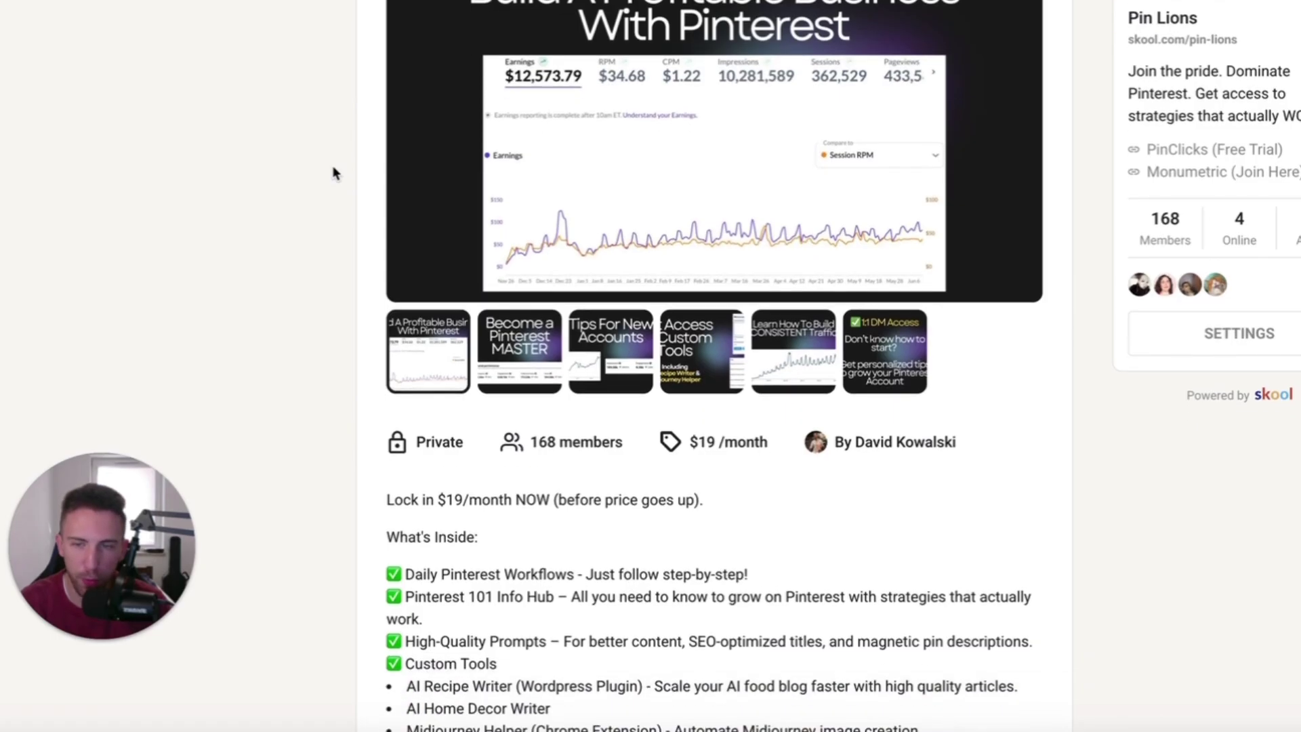
pyautogui.scroll(-1, 334, 174)
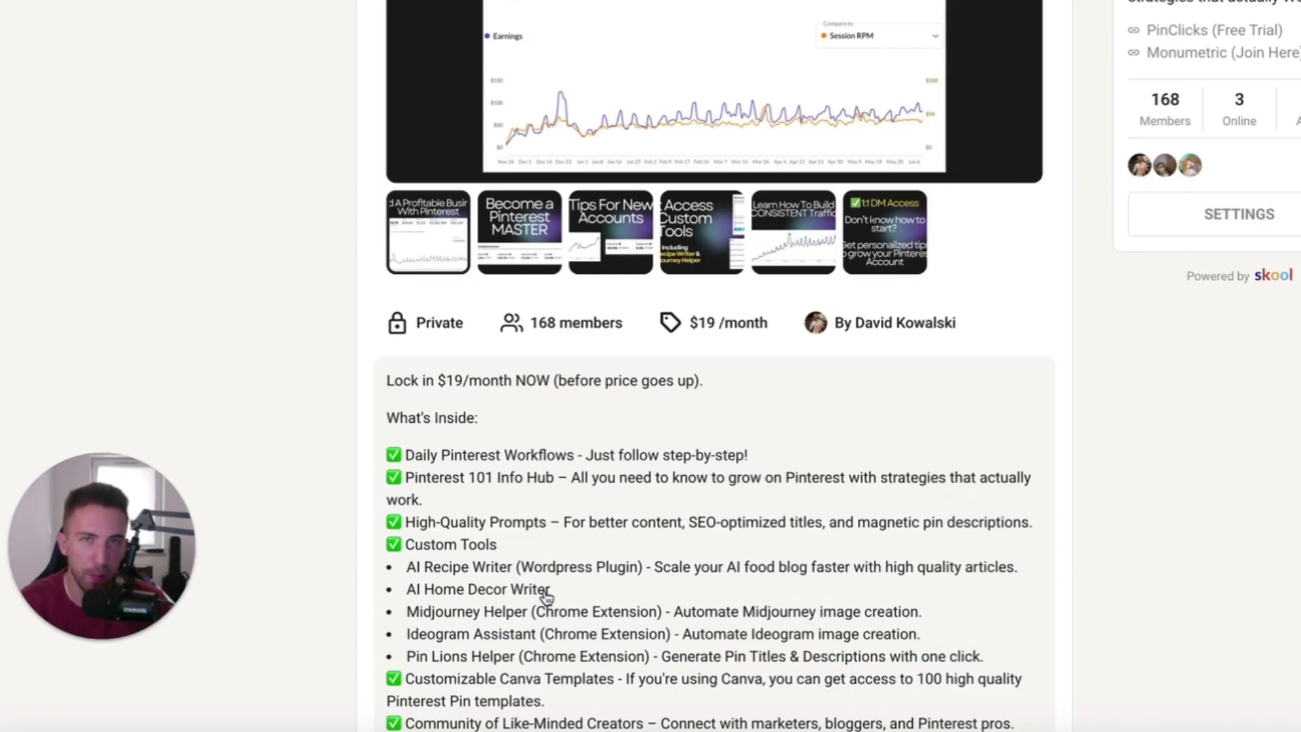
pyautogui.scroll(1, 339, 496)
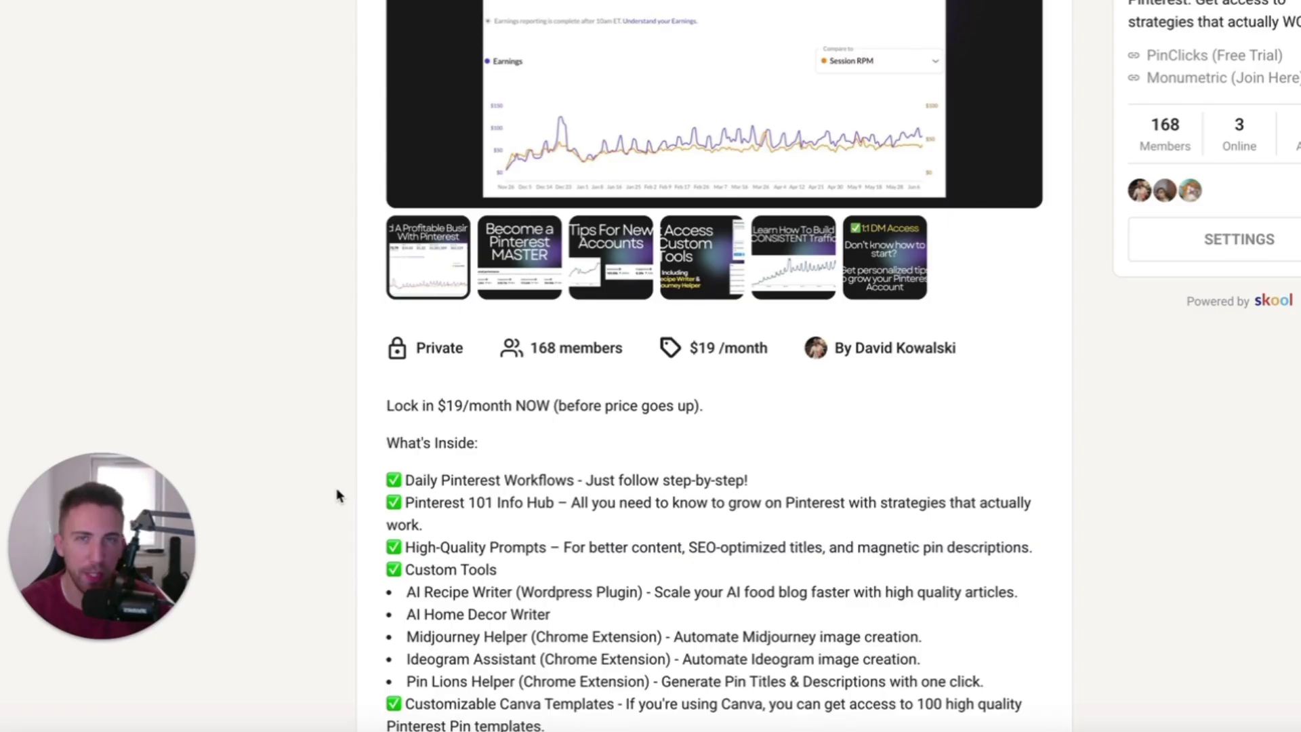
pyautogui.scroll(1, 339, 496)
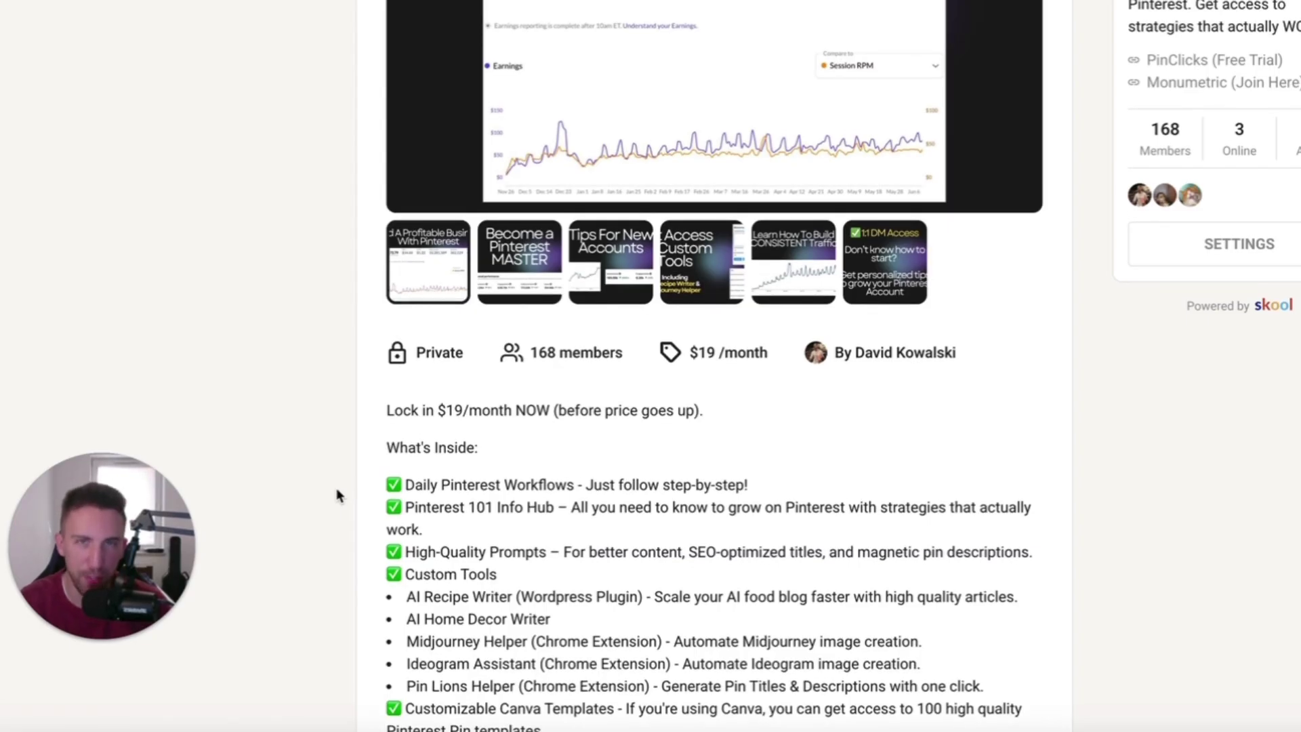